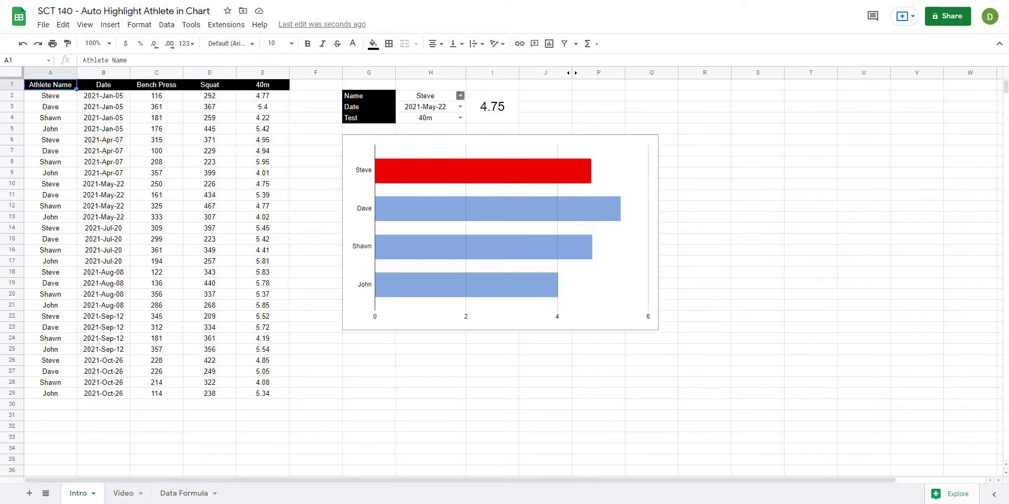
Cycle the Name selector in H2 through Shawn and Dave, ending on John
left_click(460, 96)
left_click(427, 134)
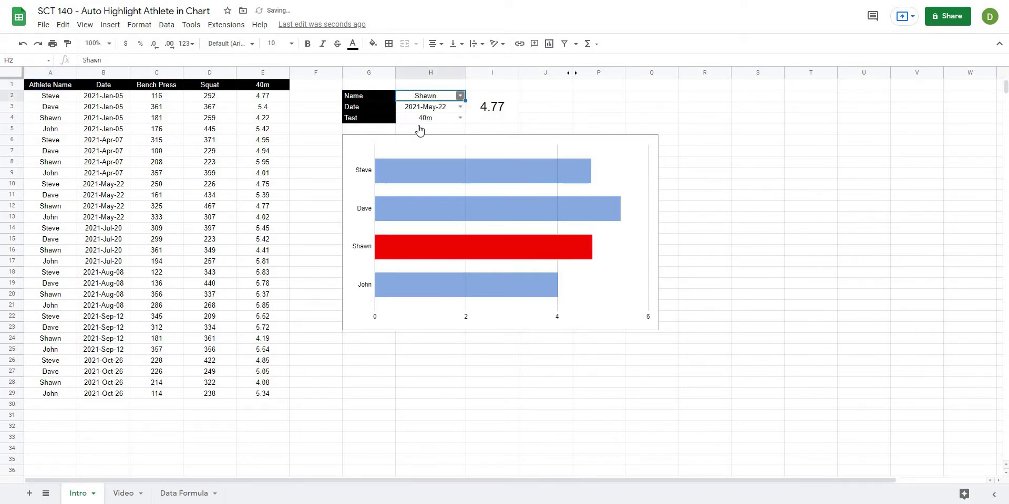
left_click(461, 96)
left_click(416, 122)
left_click(461, 95)
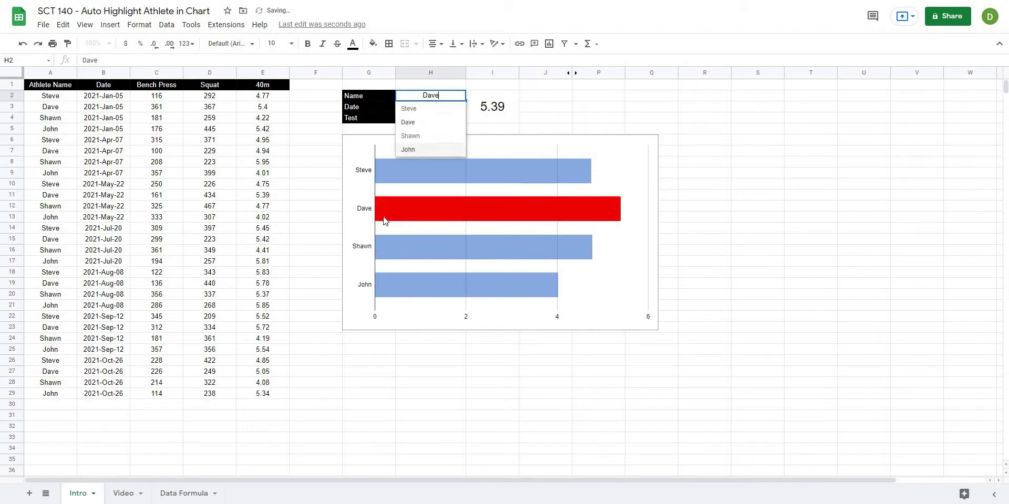
left_click(423, 152)
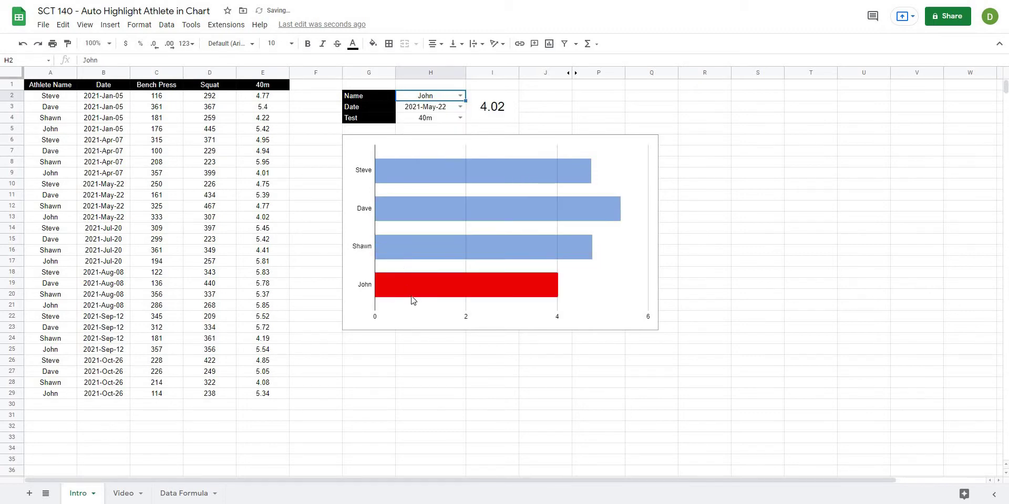
Switch the Test selector in H4 to Squat, then back to 40m
left_click(460, 118)
left_click(458, 142)
left_click(460, 117)
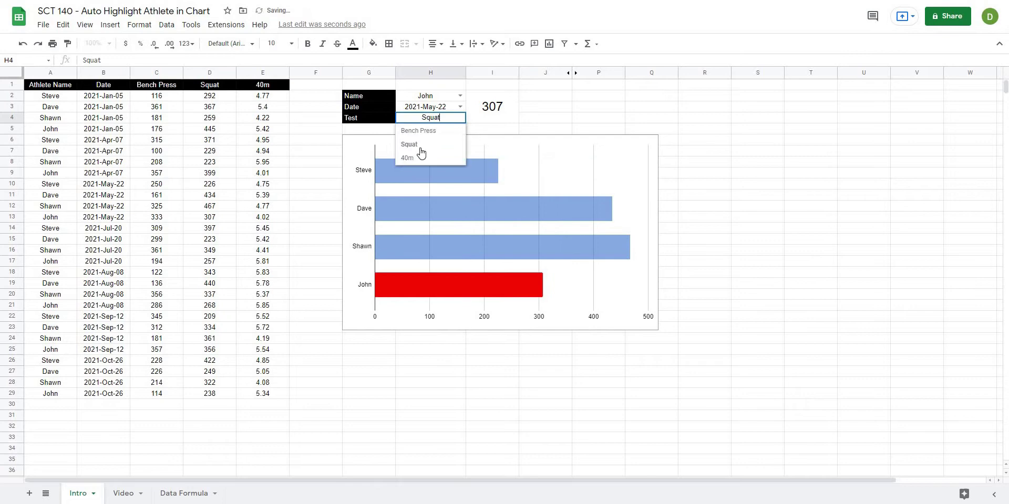
left_click(420, 157)
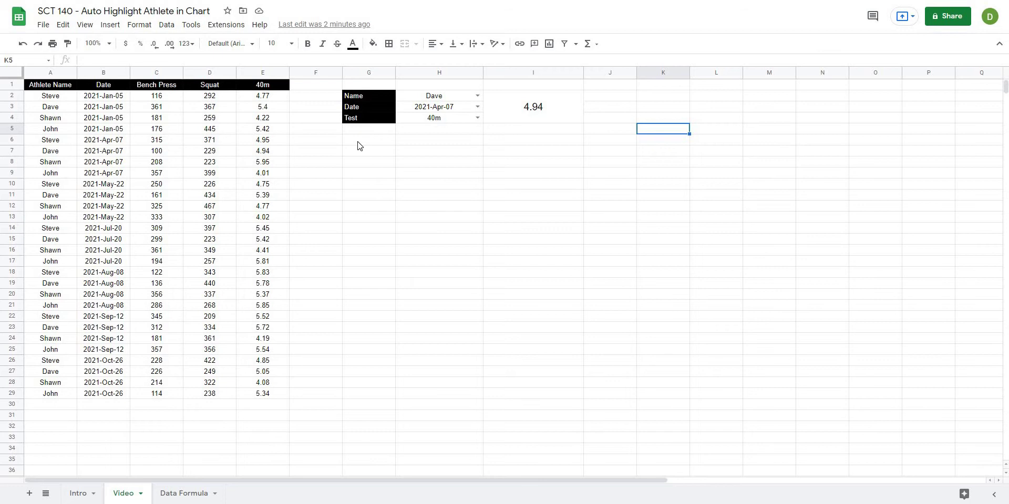
left_click_drag(368, 140, 590, 360)
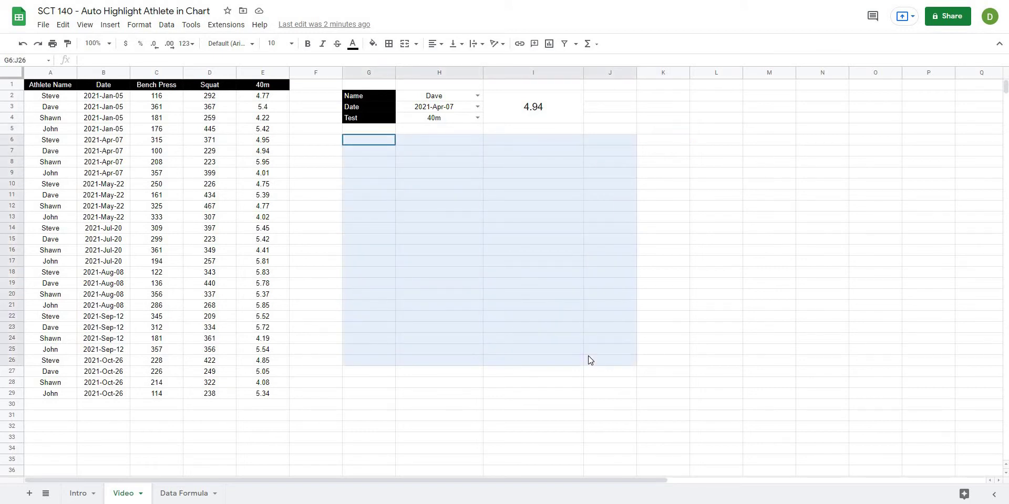
left_click(455, 373)
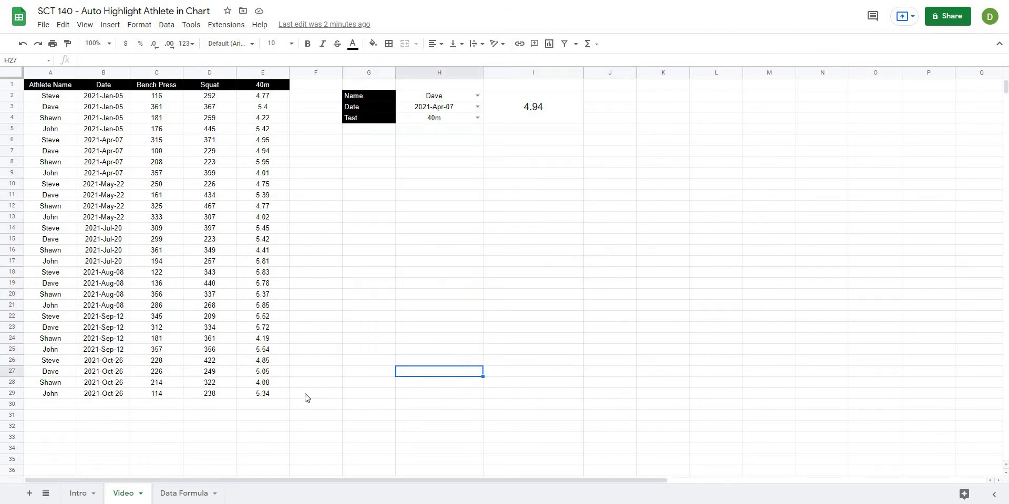
mouse_move(47, 93)
left_mouse_down()
mouse_move(60, 111)
mouse_move(52, 107)
left_mouse_up()
mouse_move(251, 387)
left_mouse_down()
mouse_move(261, 403)
mouse_move(262, 393)
left_mouse_up()
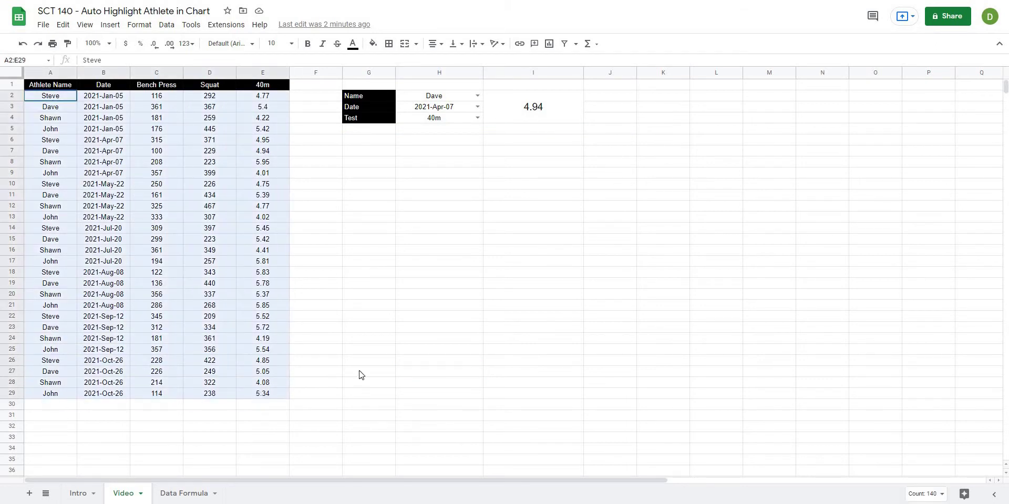
left_click(360, 374)
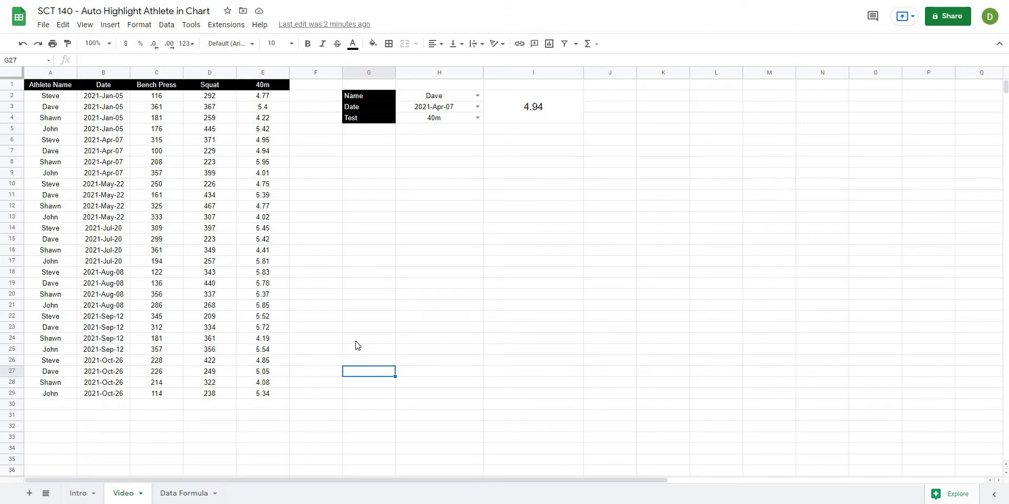
left_click(326, 157)
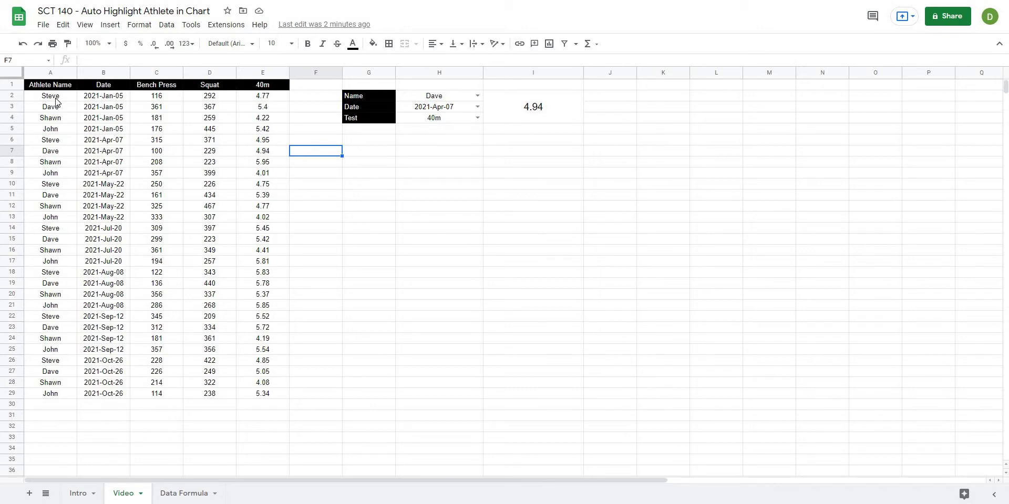
left_click(789, 337)
left_click(585, 149)
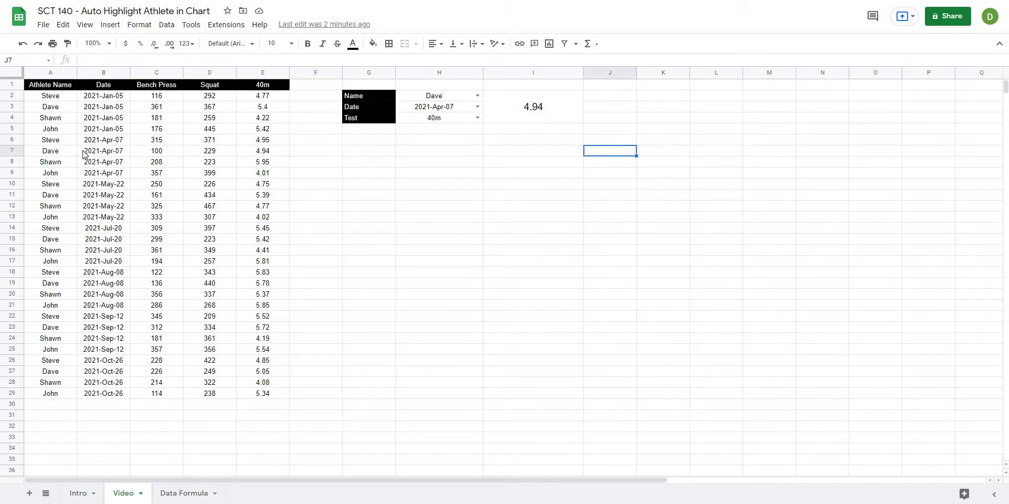
left_click_drag(452, 96, 455, 119)
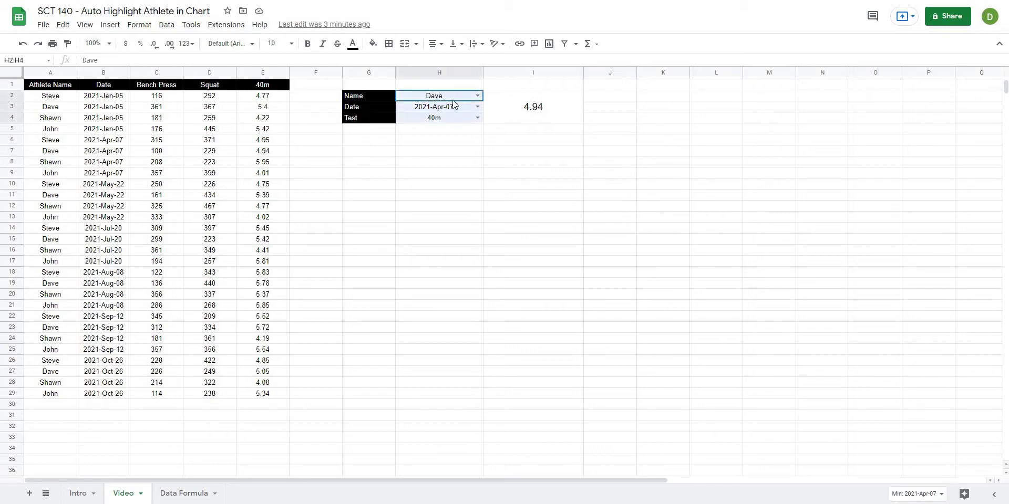
left_click(453, 99)
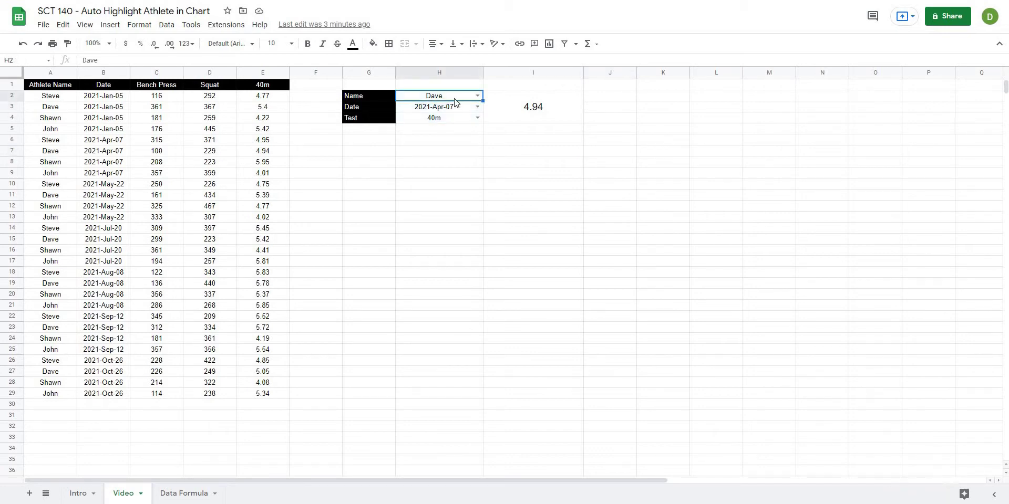
left_click(455, 109)
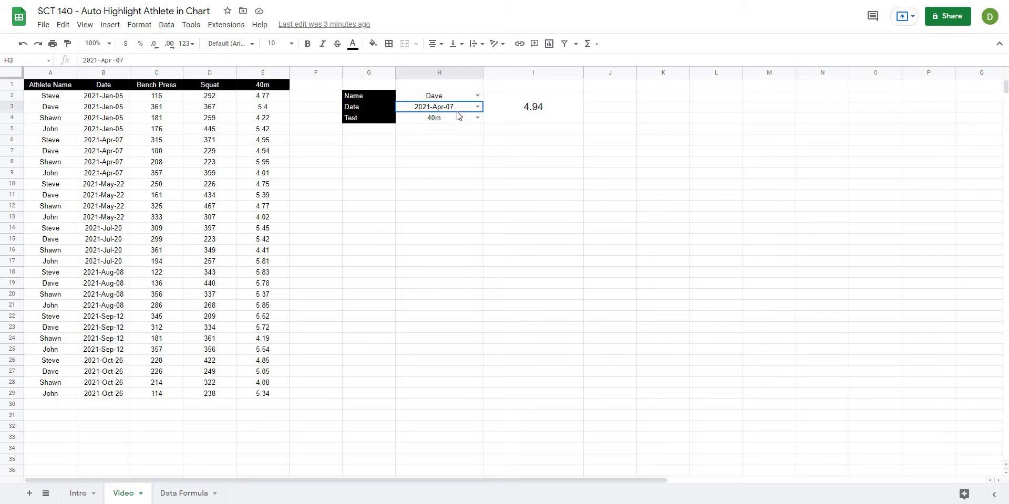
left_click(442, 121)
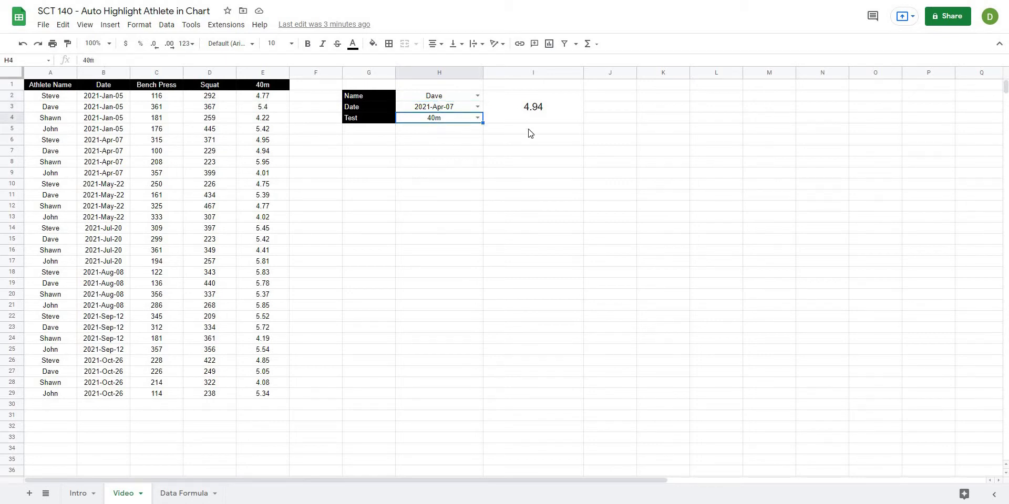
left_click(526, 195)
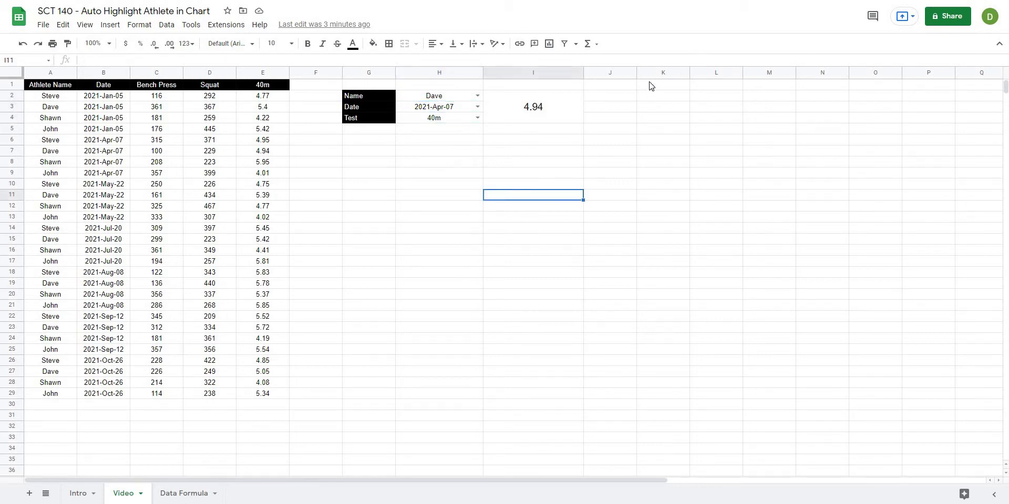
left_click(650, 85)
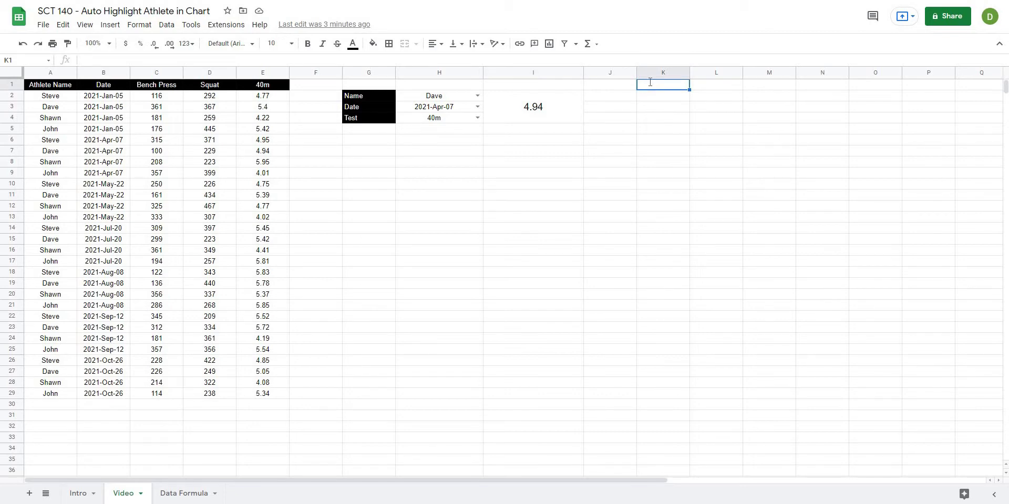
Type the headers Athlete Name, Date and Values into K1, L1 and M1
type("Athlete Name")
key("Tab")
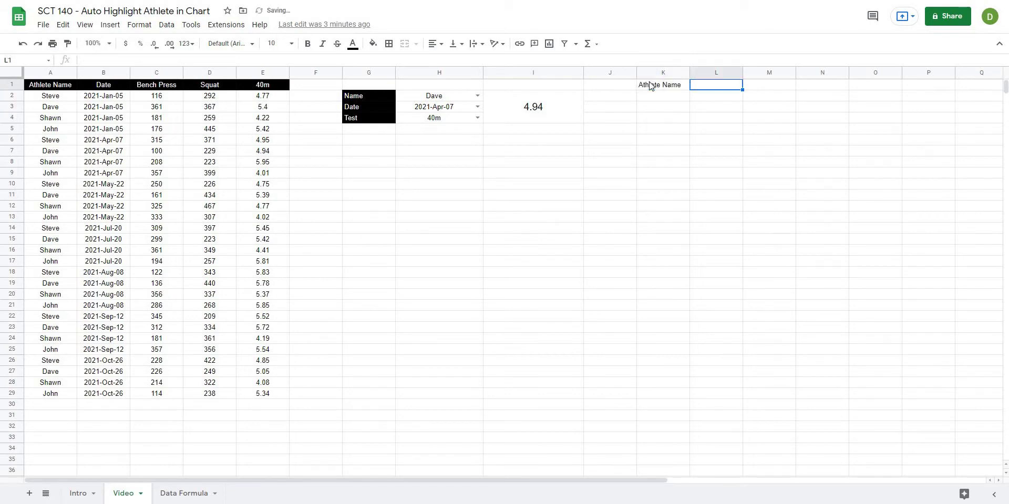
type("Date")
key("Tab")
type("Values")
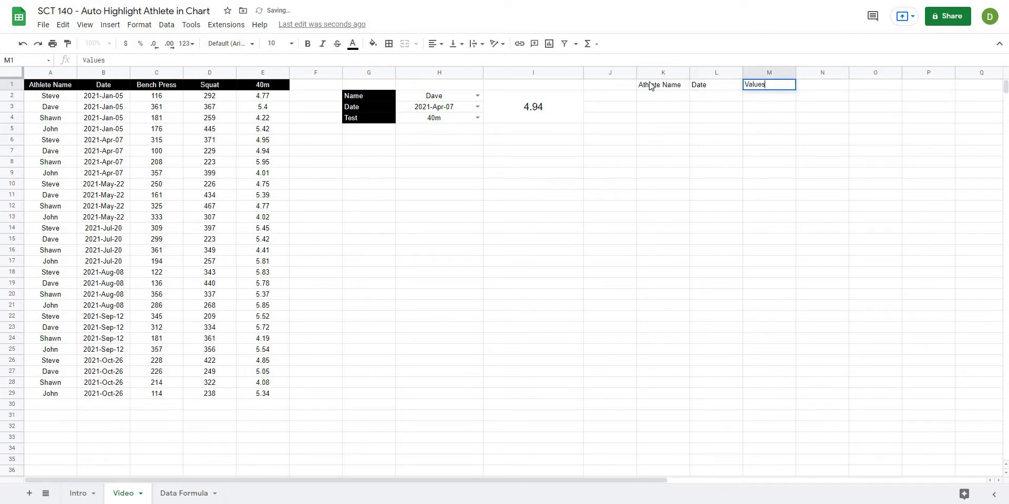
key("Return")
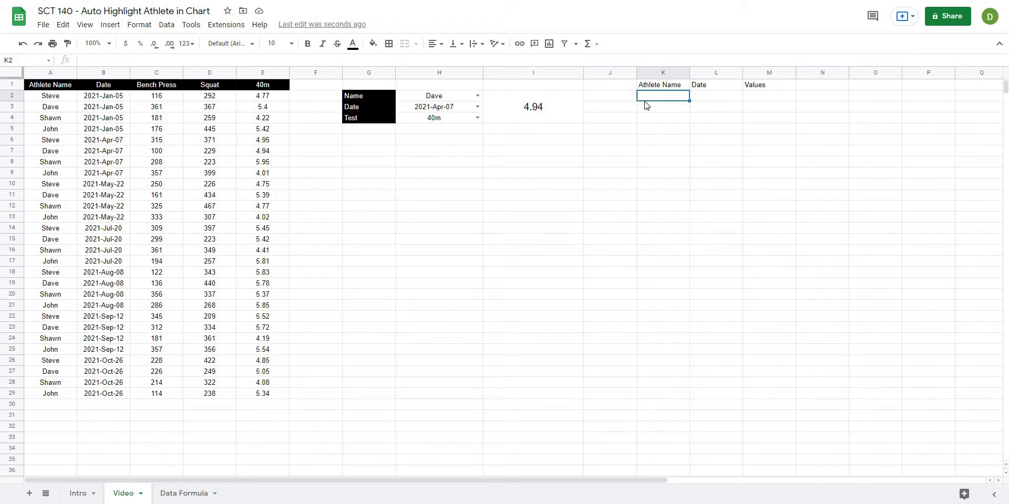
Start =filter({ in K2 and reference the athlete names A2:A29
key("Down")
key("Down")
key("Down")
left_click(661, 100)
left_click(99, 61)
type("=filter(")
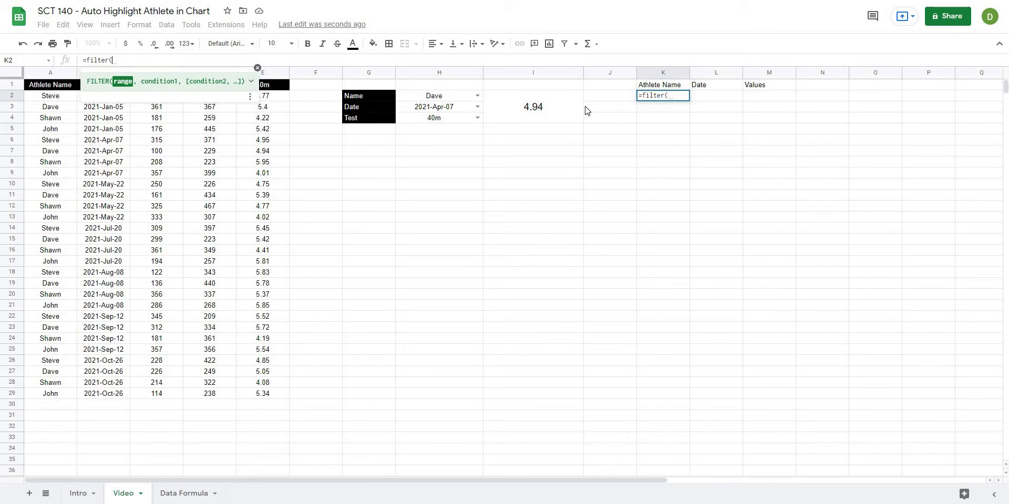
type("{")
left_click_drag(56, 100, 46, 398)
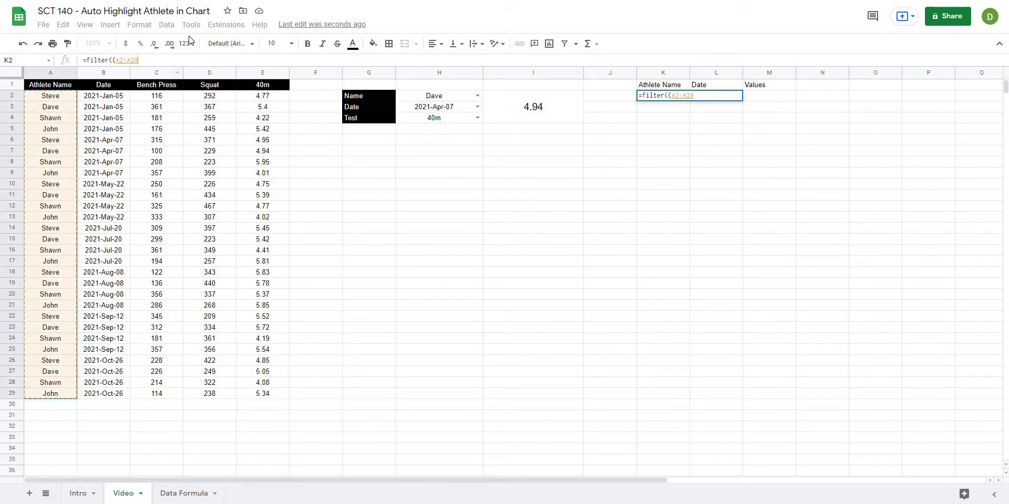
Change the name range to open-ended A2:A and follow it with a comma
key("BackSpace")
key("BackSpace")
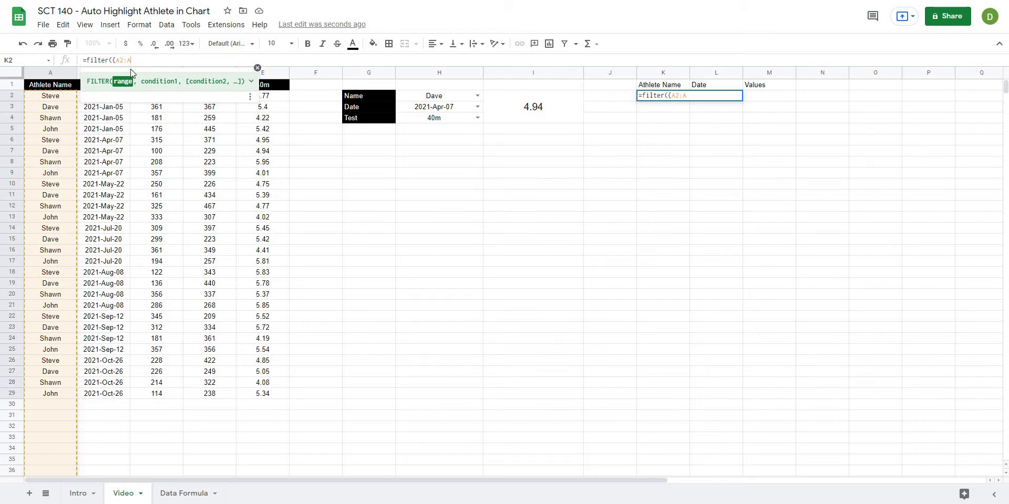
type(",")
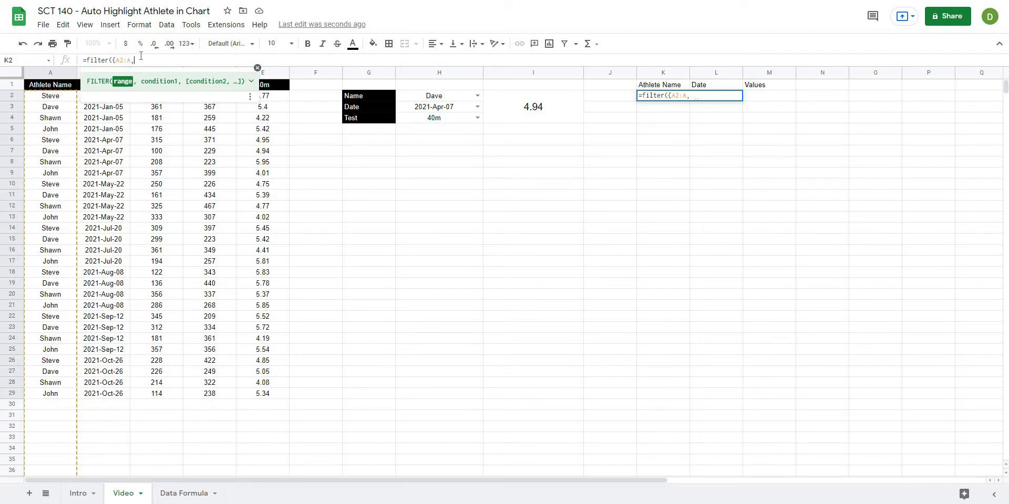
key("BackSpace")
type(";")
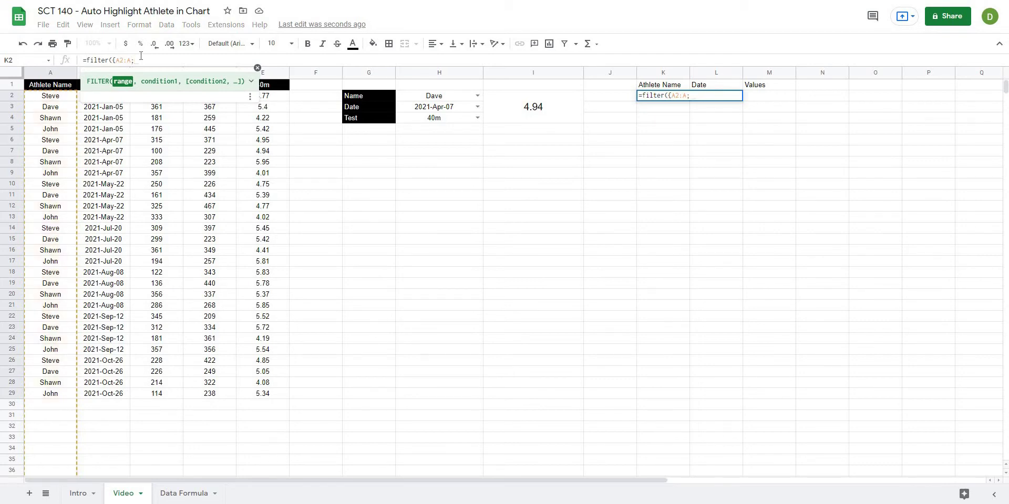
key("BackSpace")
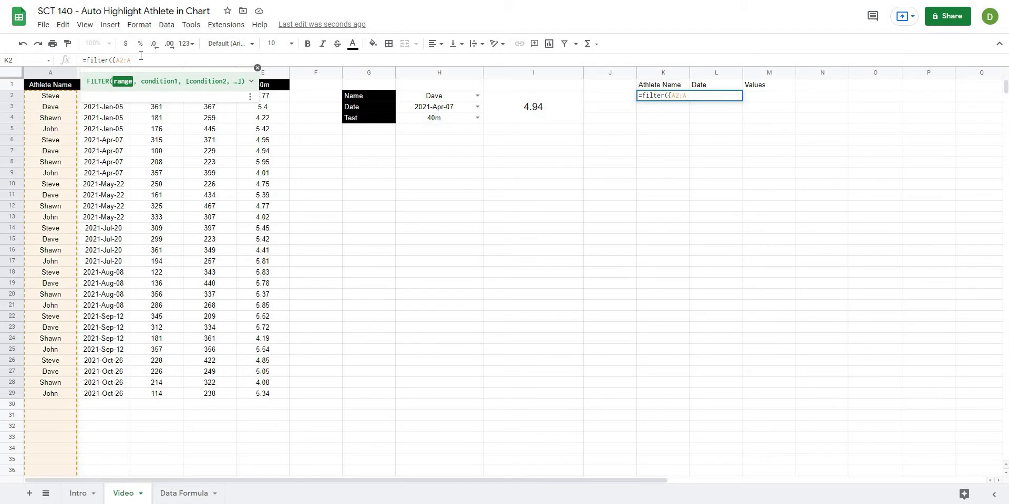
type(",")
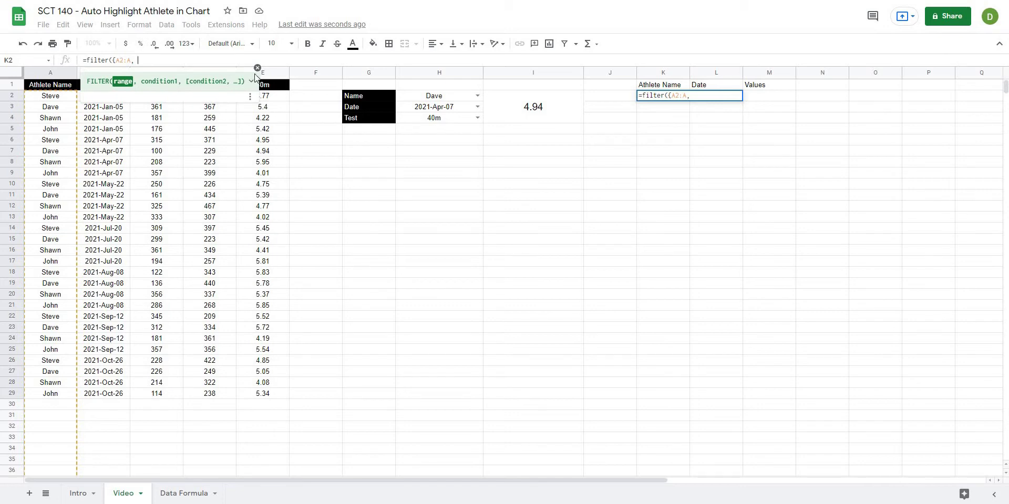
Add the date range B2:B as the second column of the FILTER array
left_click(79, 96)
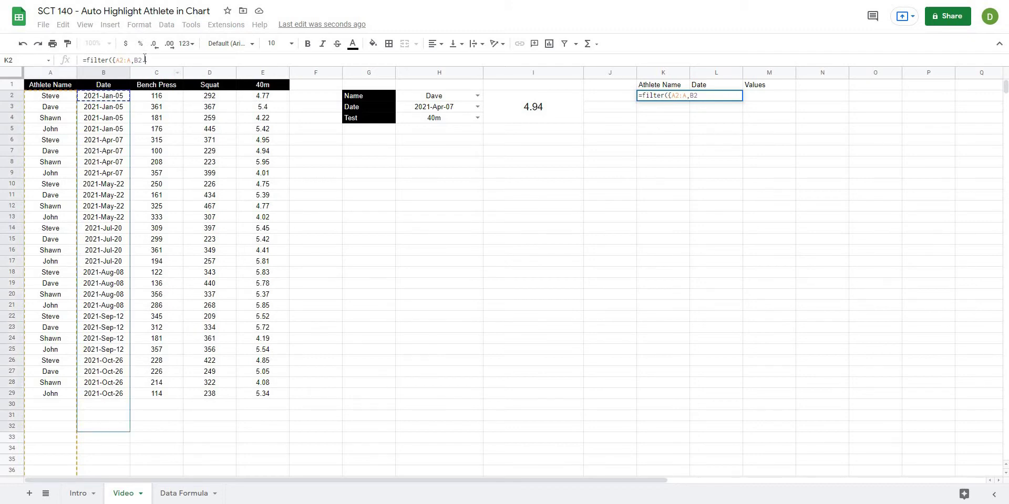
left_click(145, 60)
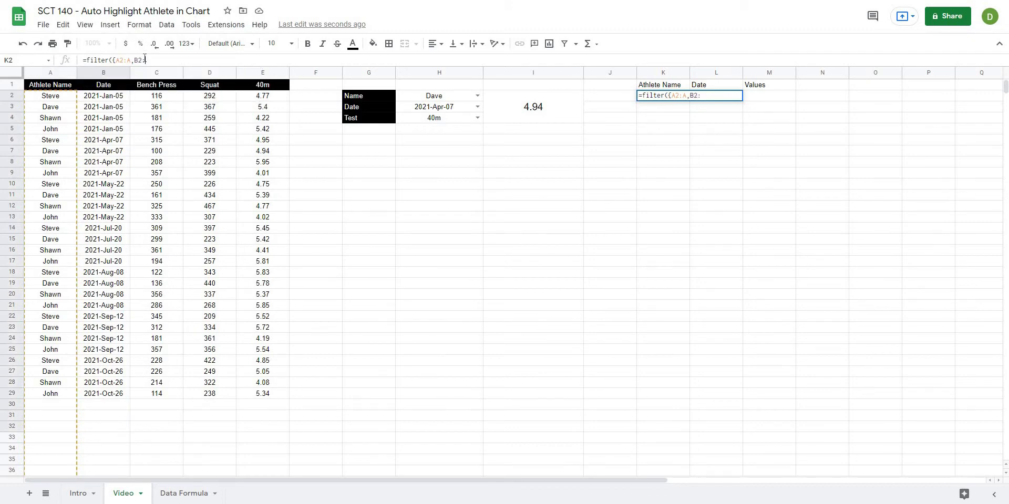
type(":B")
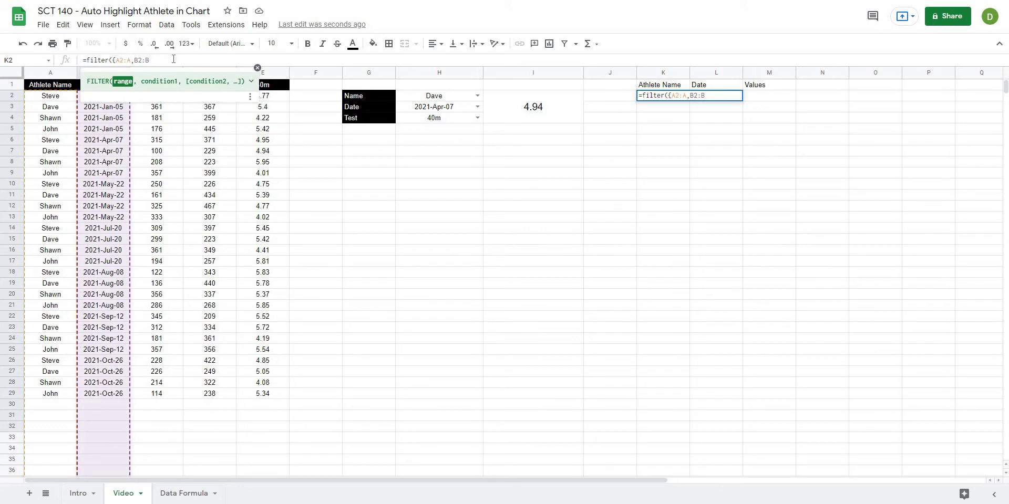
type(",")
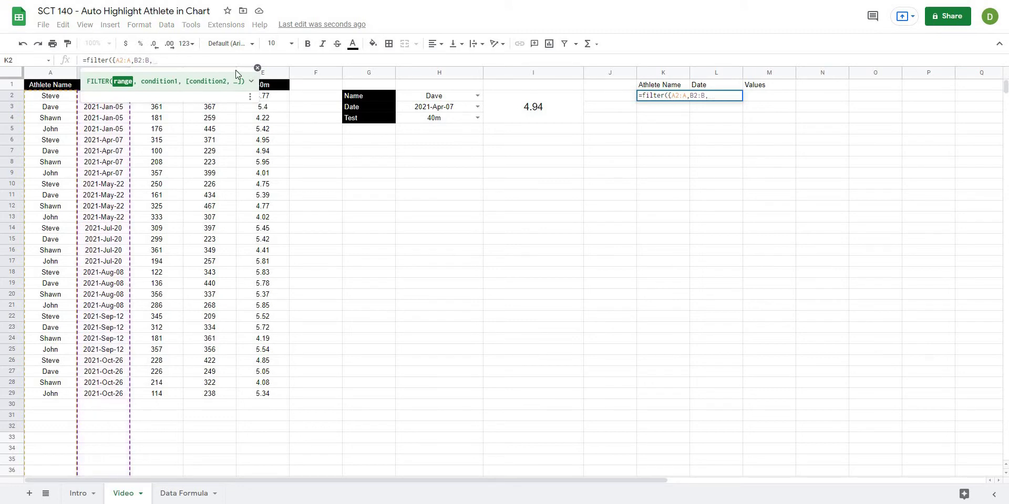
left_click(257, 68)
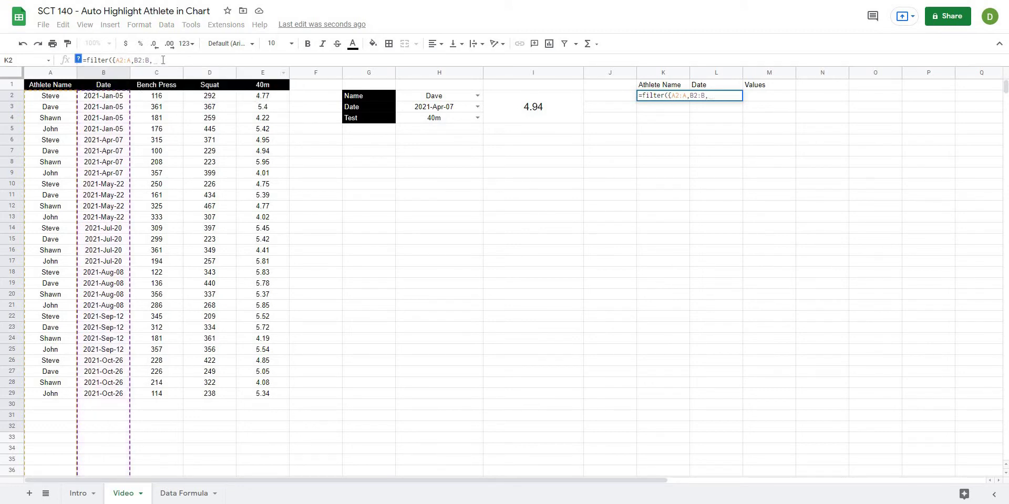
key("Left")
key("Left")
key("Left")
key("Left")
key("Left")
key("Left")
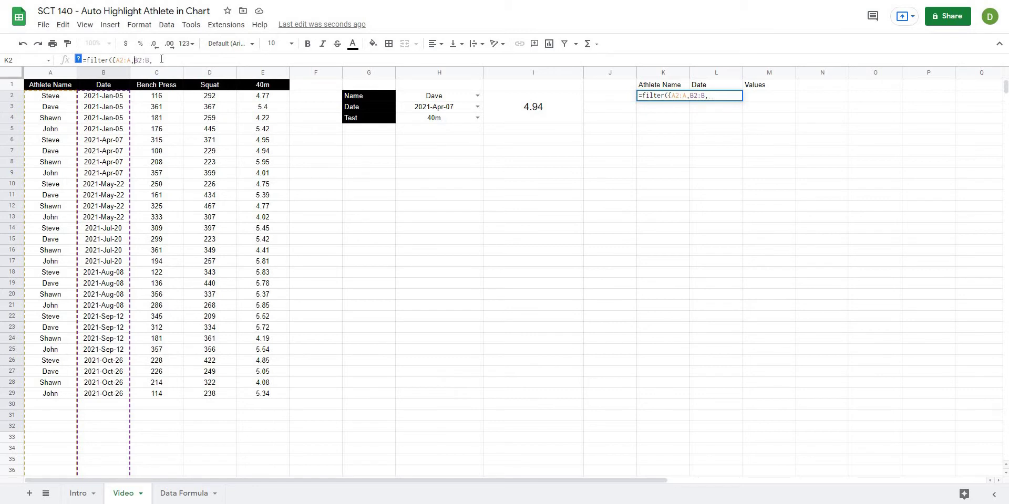
left_click(161, 59)
Add index(A2:E,,match(H4, A1:E1, false)) to pull the chosen test's column and close the array
type("in")
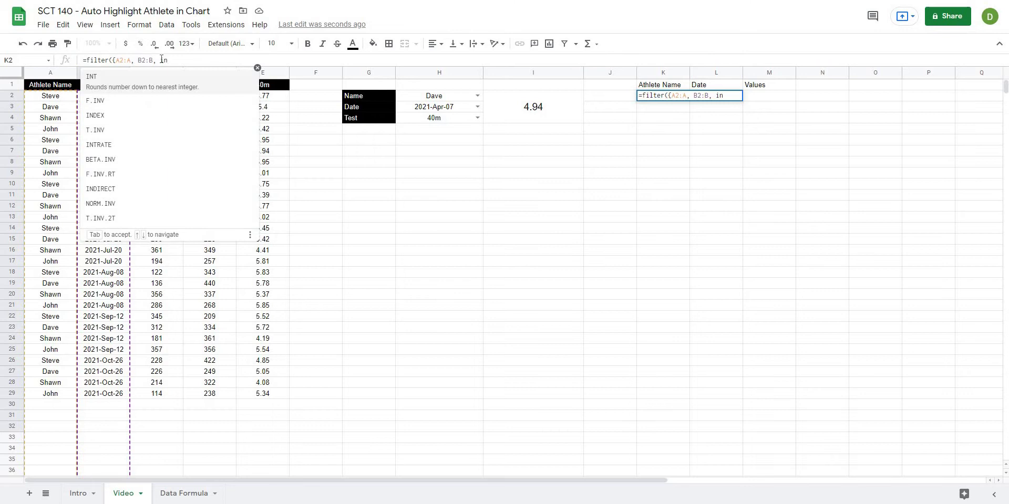
type("dex(")
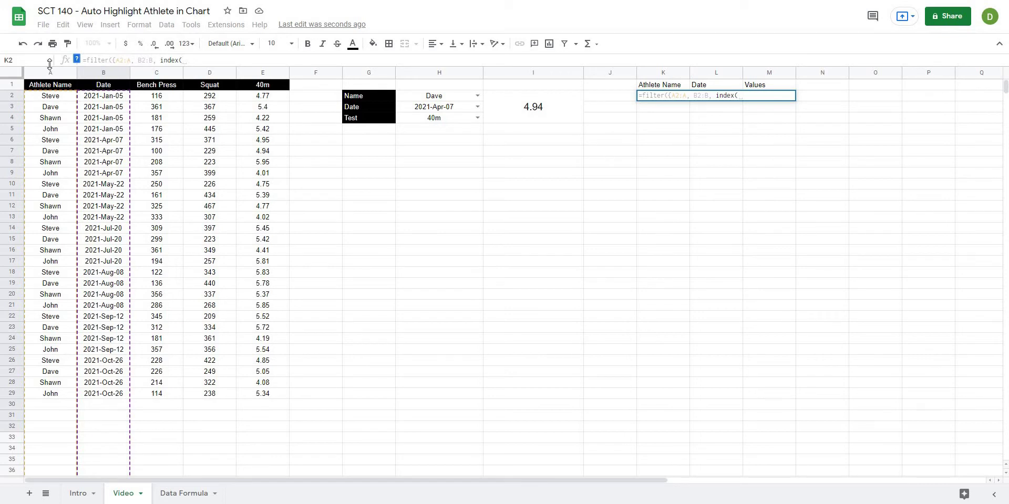
type("A2")
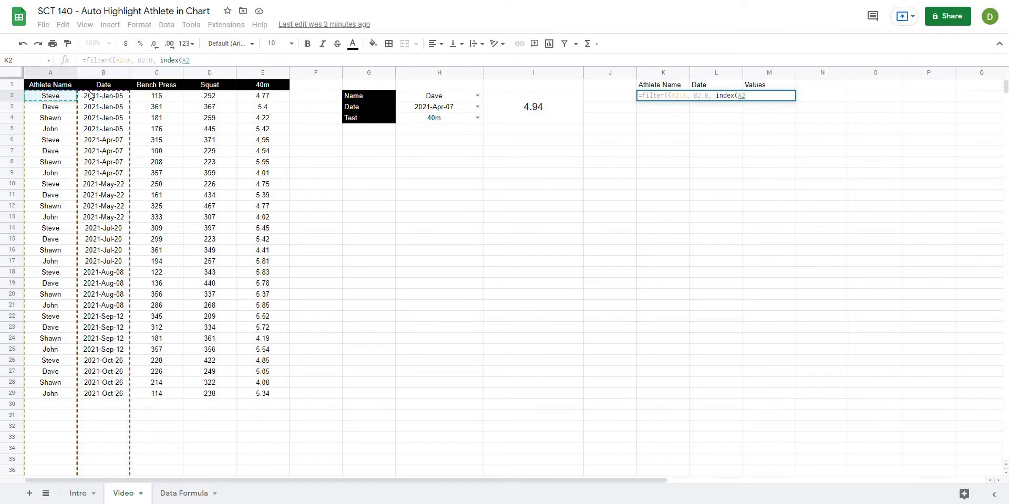
type(":E")
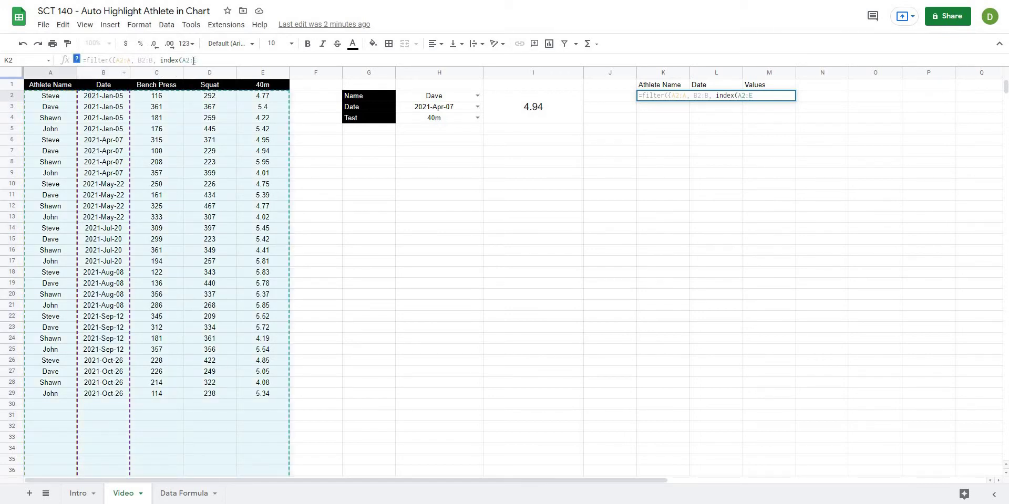
type(",")
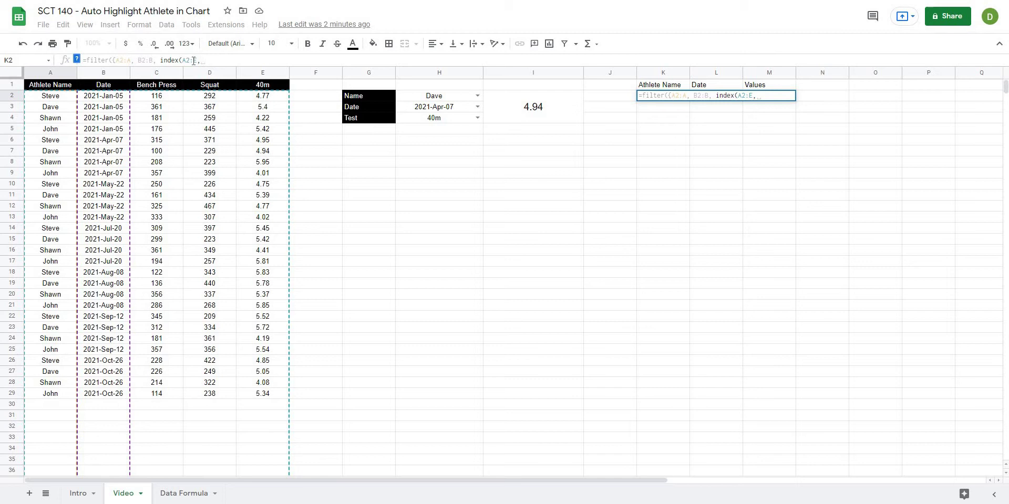
type(",match(")
left_click(76, 58)
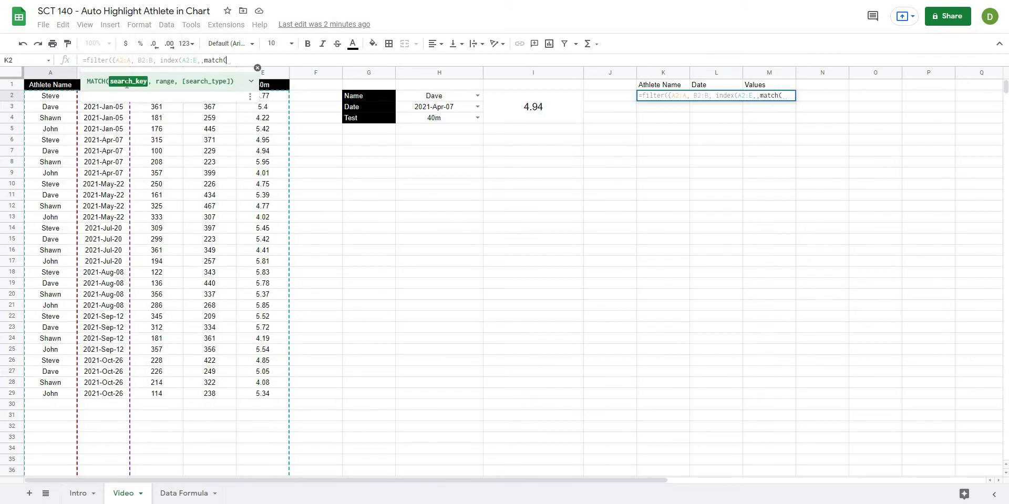
left_click(431, 120)
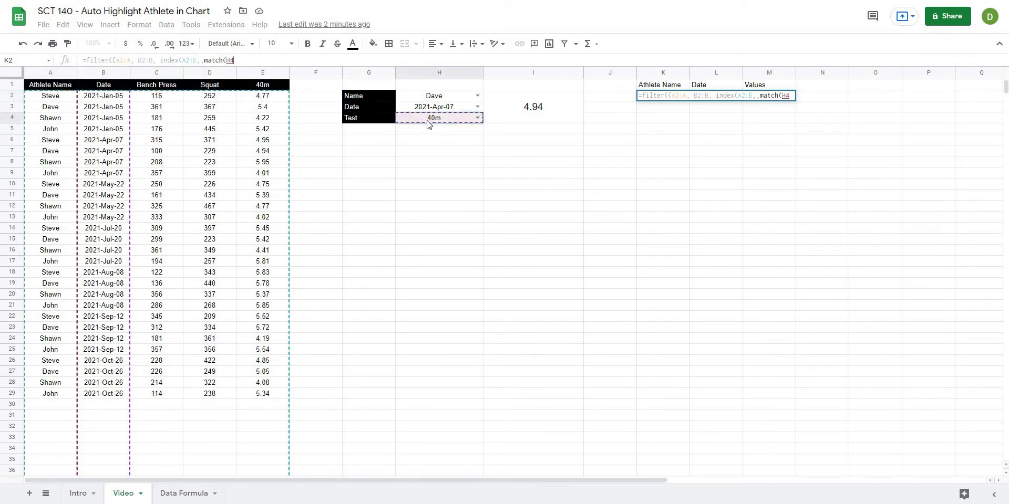
type(",")
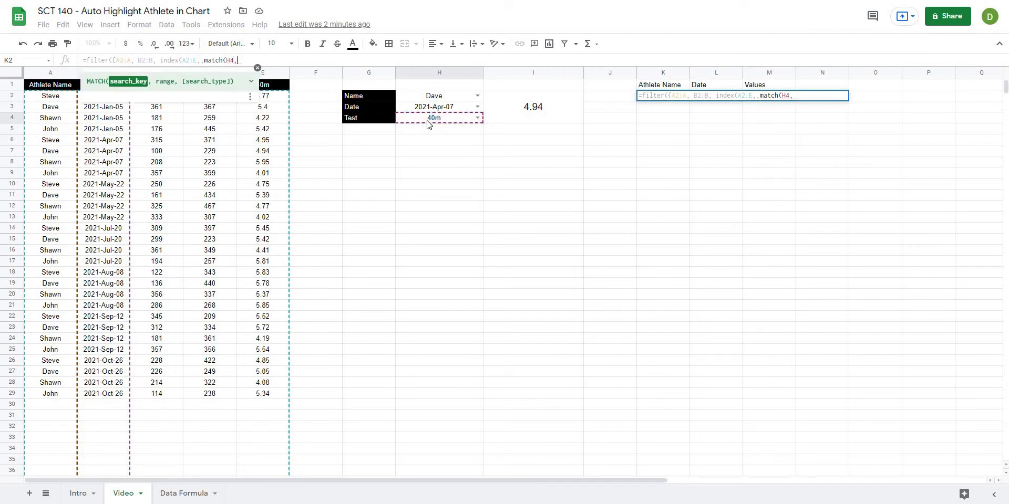
left_click(39, 89)
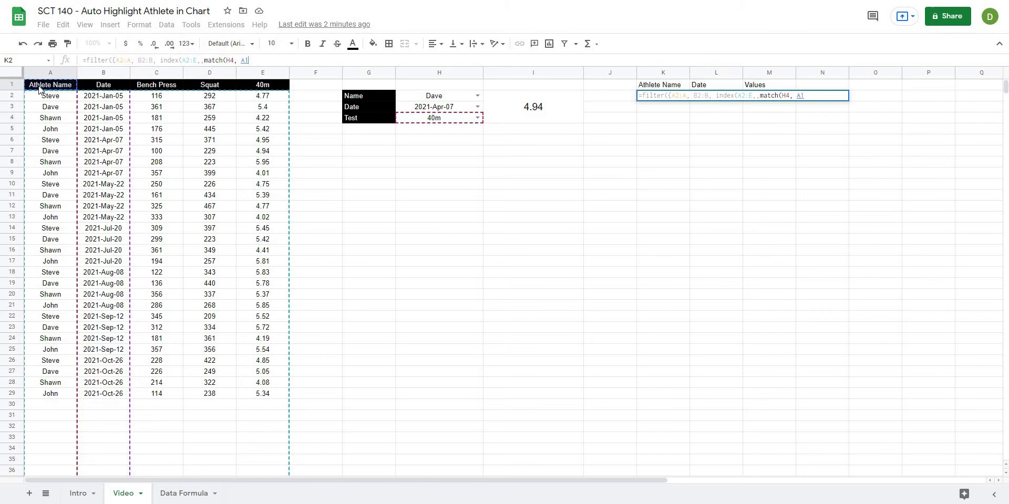
left_click_drag(39, 89, 274, 88)
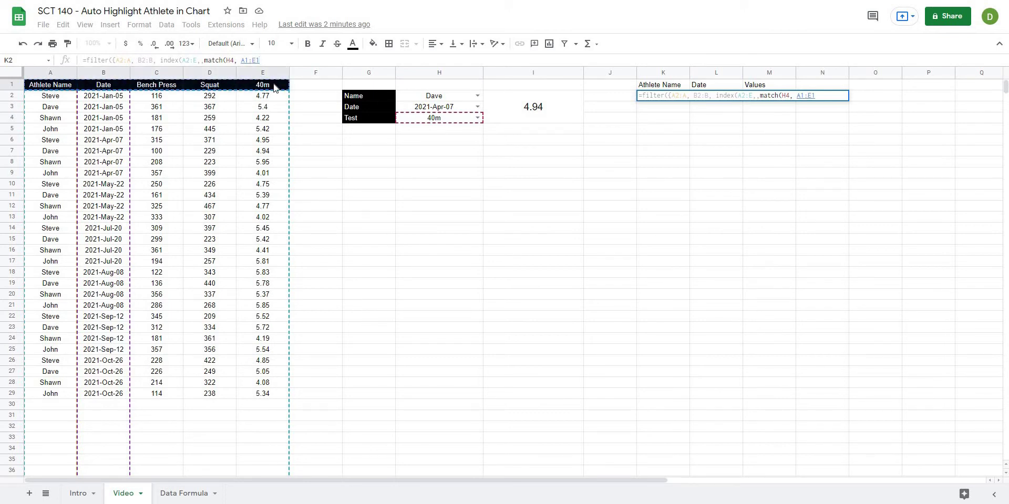
type(", false")
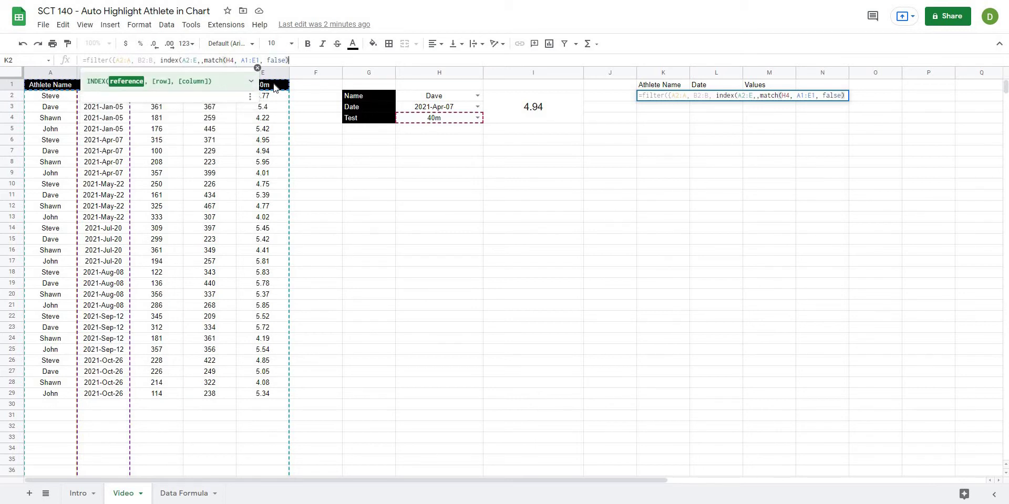
type(")")
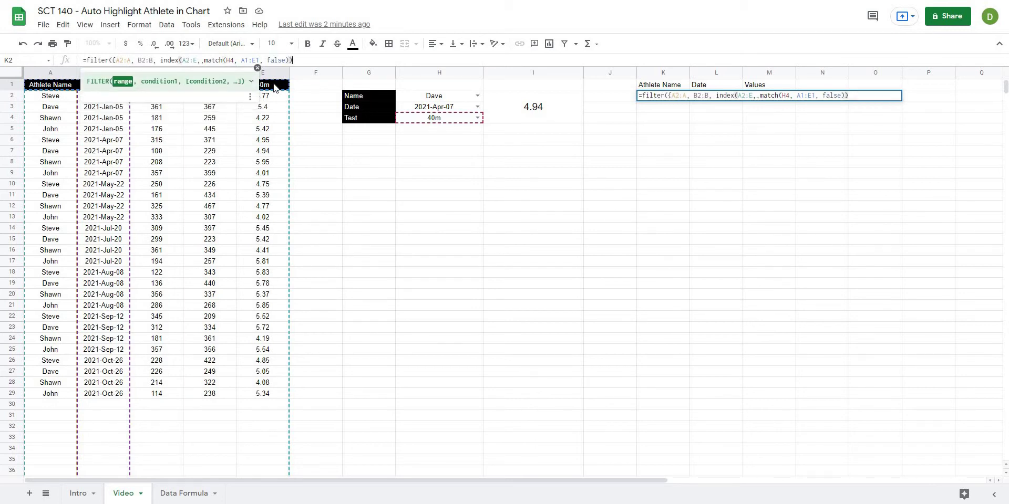
type("}")
Add the condition B2:B = H3 to the K2 FILTER and commit it
type(",")
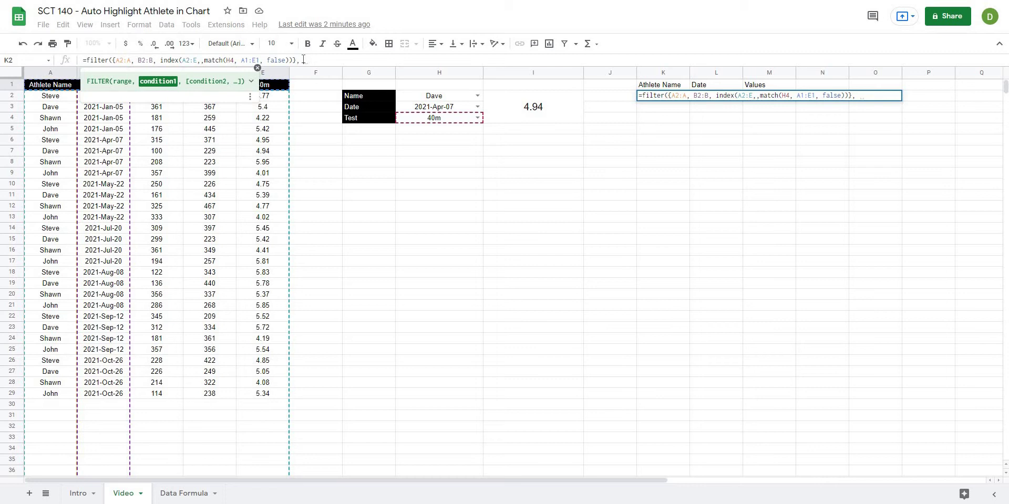
type("B@L")
key("BackSpace")
key("BackSpace")
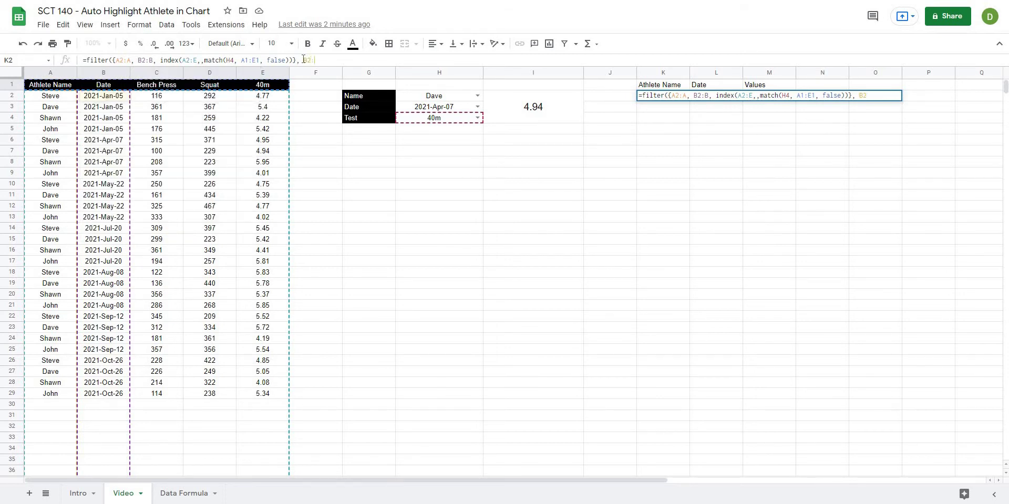
type("2:B =")
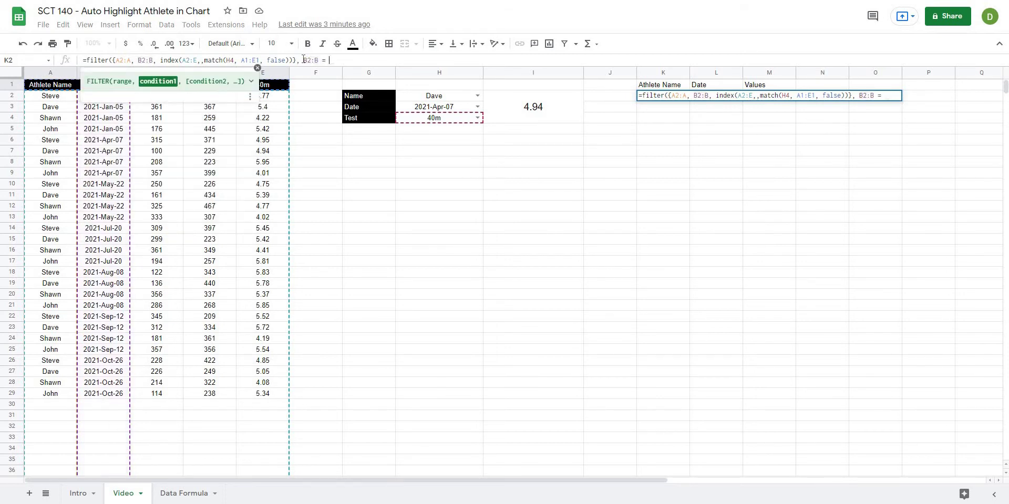
left_click(431, 108)
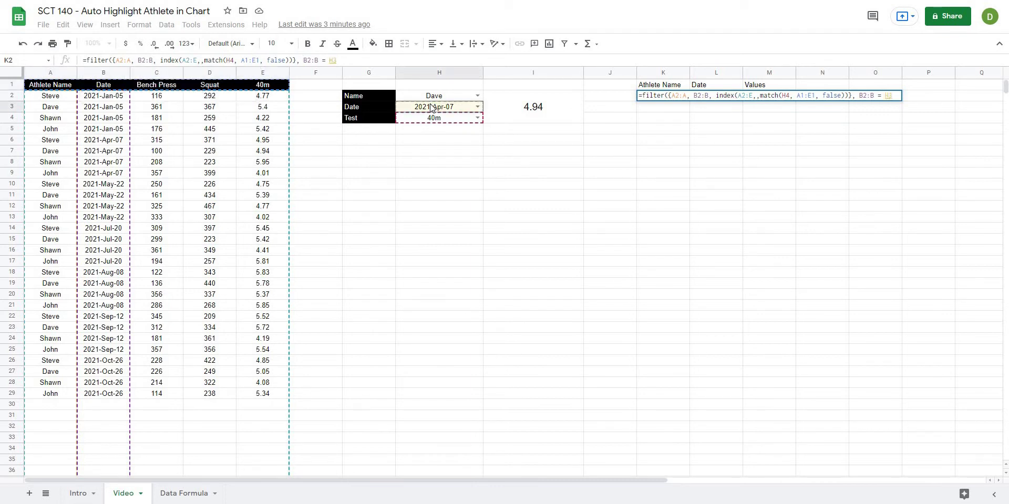
type(")")
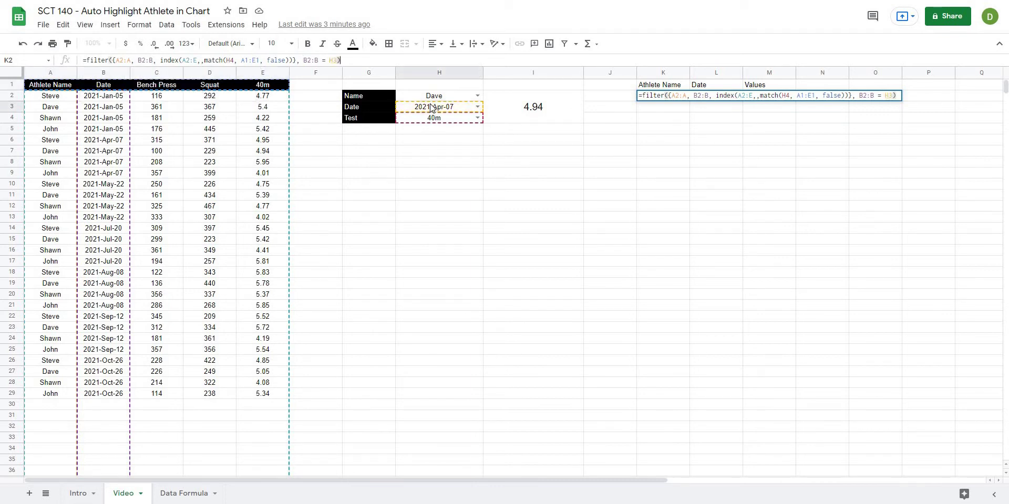
key("Return")
Look over the filtered athlete names and dates in the helper table
left_click(663, 206)
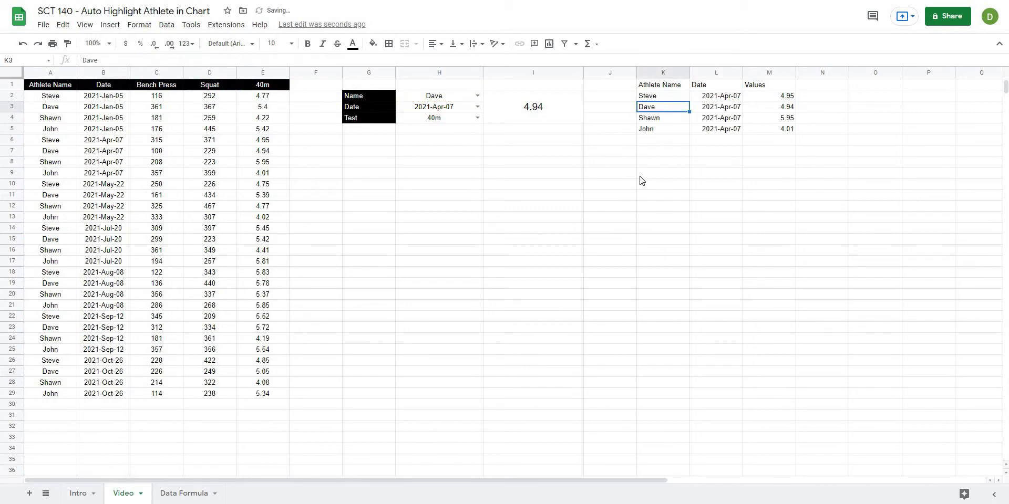
left_click_drag(660, 98, 754, 130)
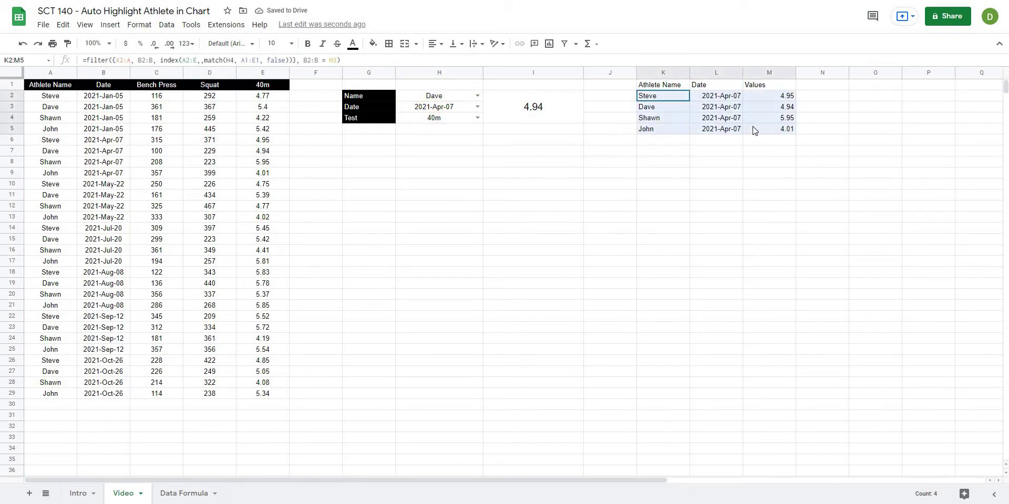
left_click(726, 171)
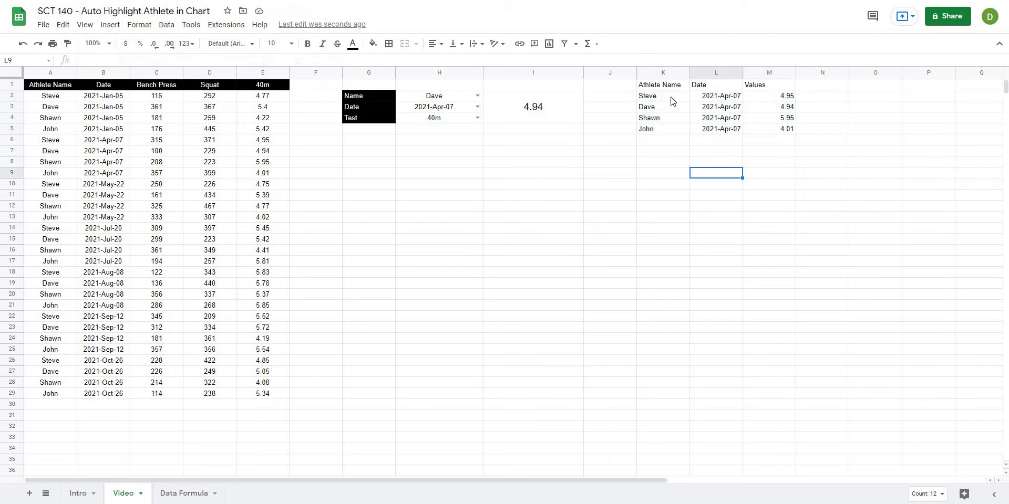
left_click(667, 98)
key("Down")
key("Down")
key("Down")
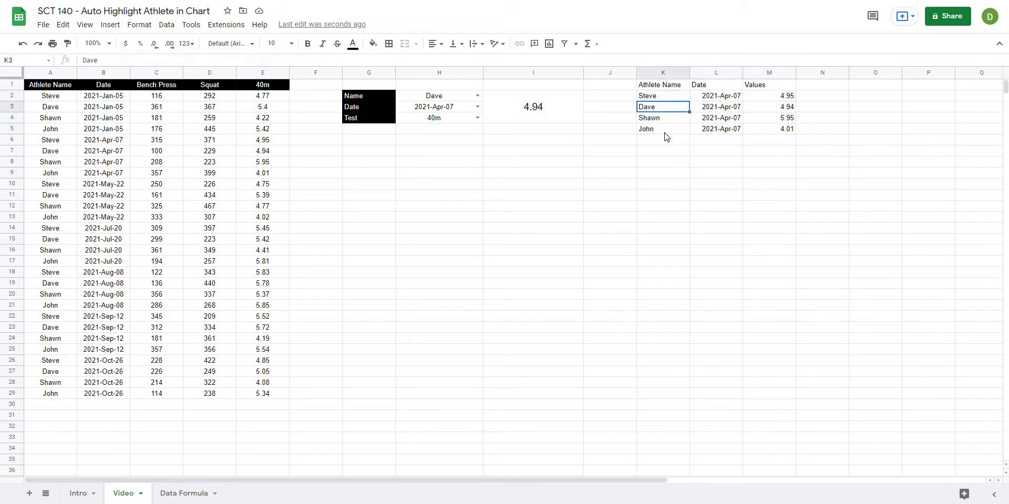
left_click_drag(734, 100, 773, 98)
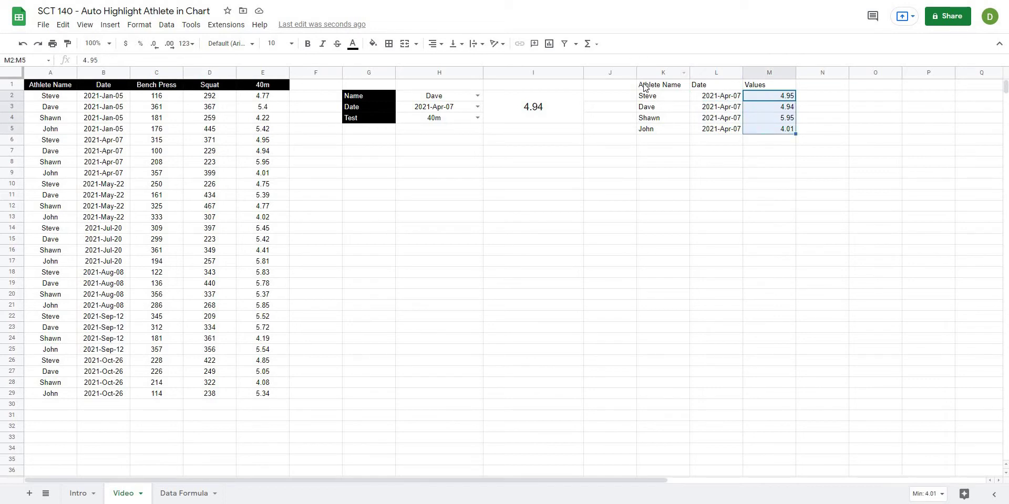
Make the K1:M1 headers bold and centred
left_click_drag(661, 85, 750, 91)
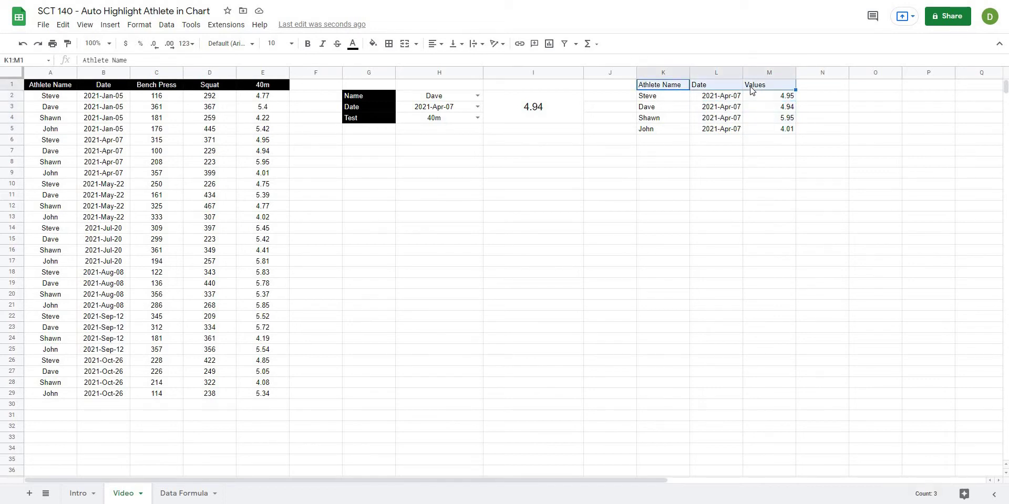
key("ctrl+b")
left_click(435, 43)
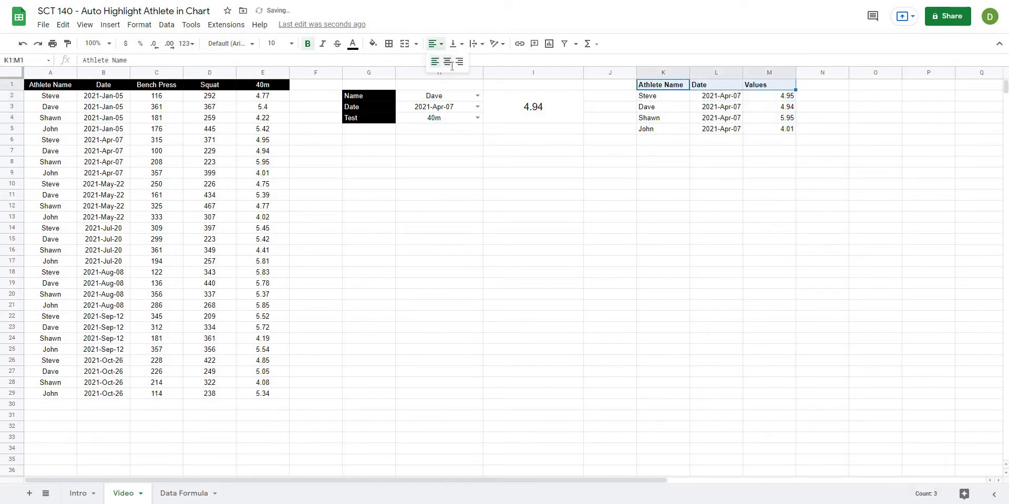
left_click(447, 62)
left_click(571, 201)
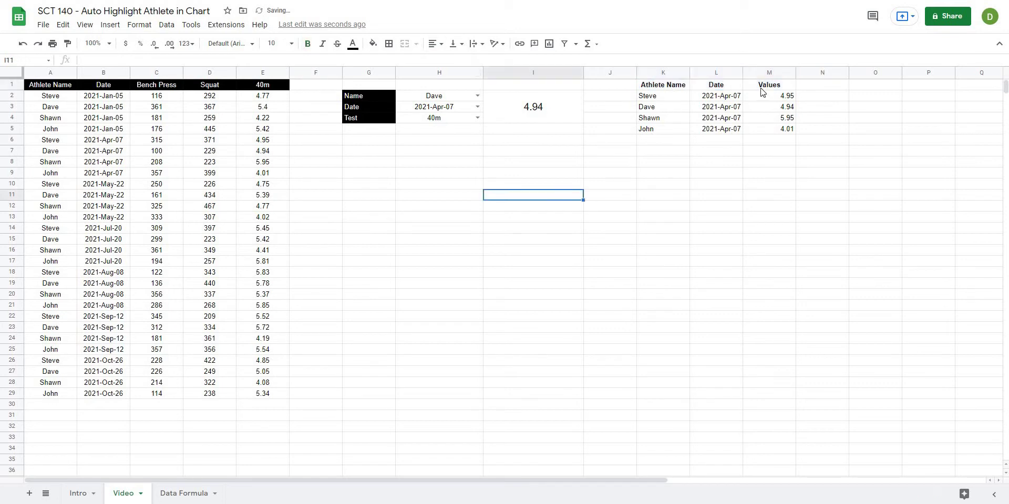
left_click(758, 198)
Select the athlete names K2:K5 together with the Values column
left_click(559, 177)
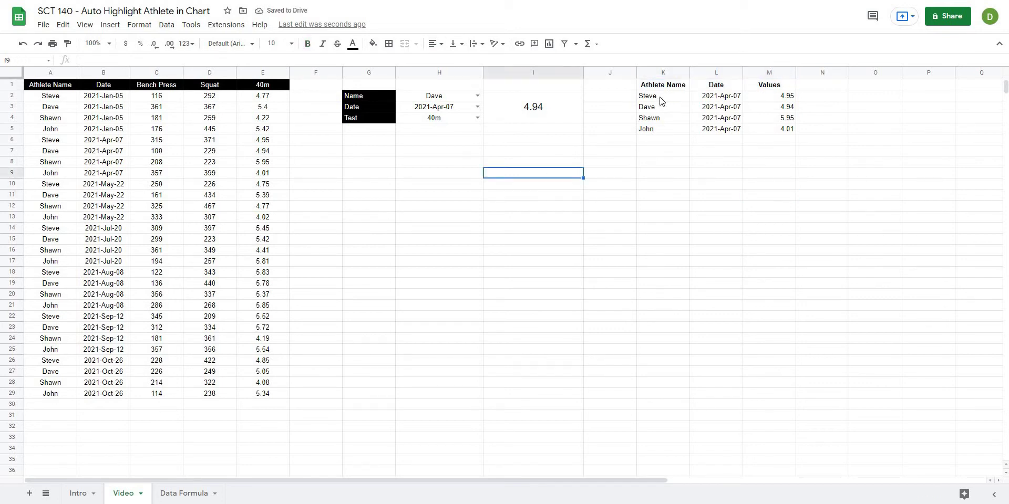
left_click_drag(661, 100, 664, 131)
left_click(777, 97, "ctrl")
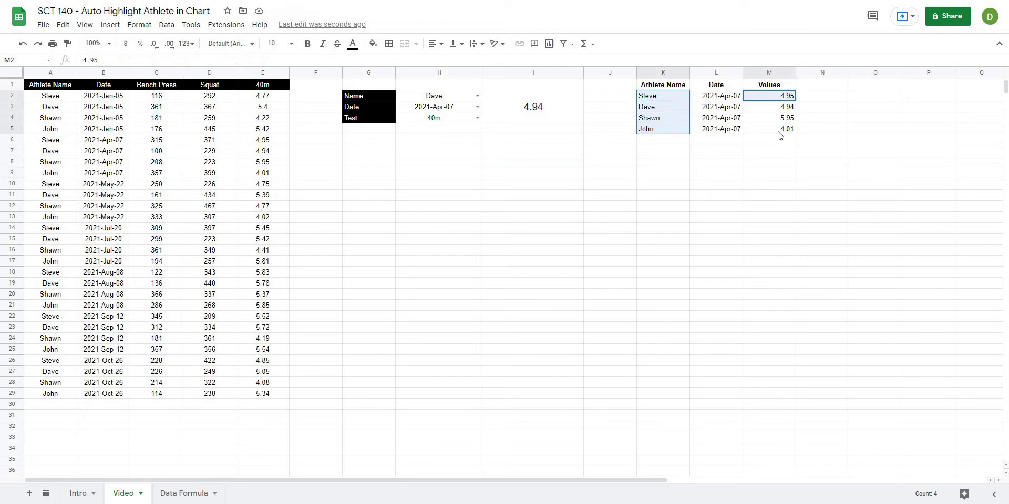
Insert a bar chart of names against values M2:M5 and move it up and right
left_click_drag(779, 136, 779, 131)
left_click(110, 24)
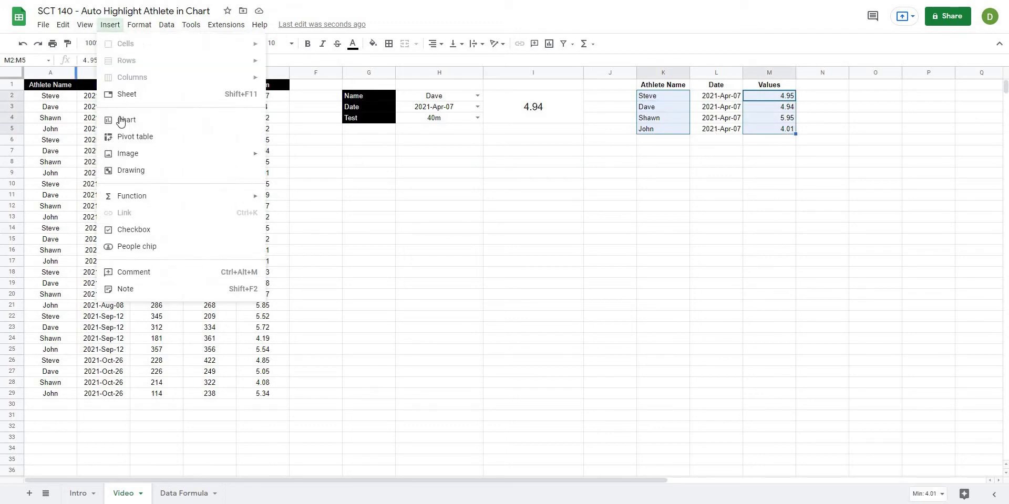
left_click(120, 121)
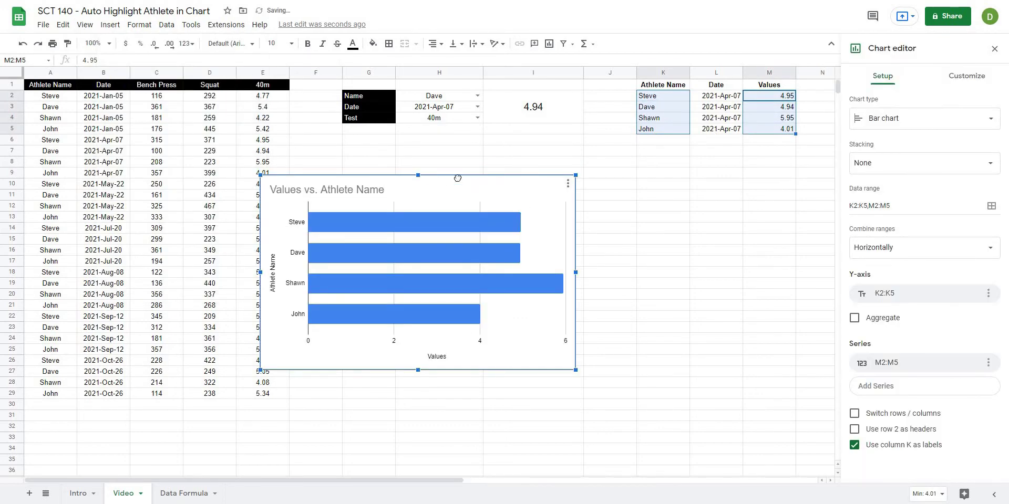
left_click_drag(458, 178, 525, 159)
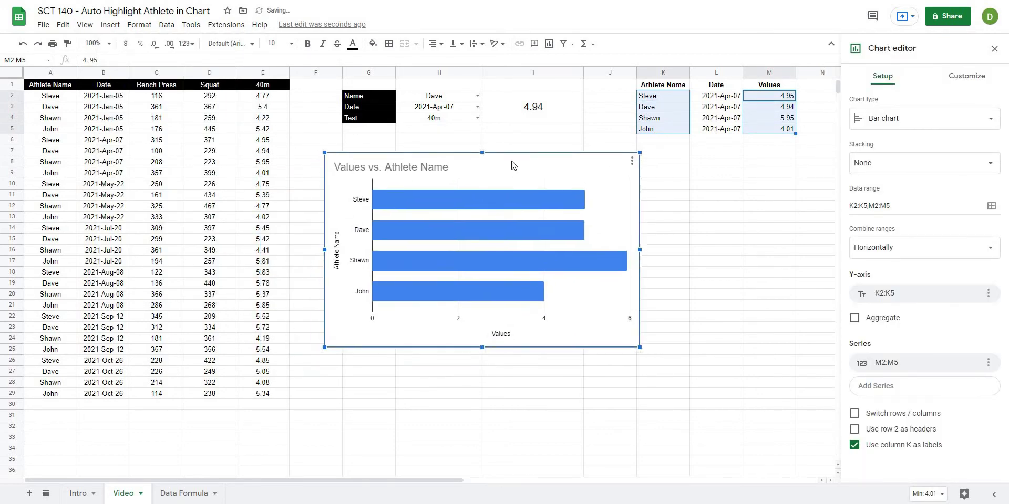
Delete the chart title and the Values horizontal-axis title
left_click(400, 180)
key("Delete")
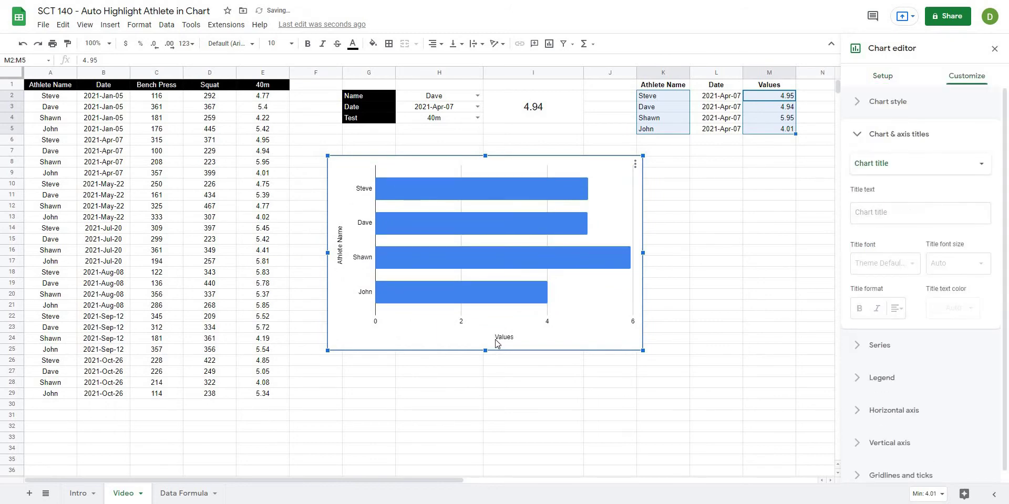
left_click(495, 338)
key("Delete")
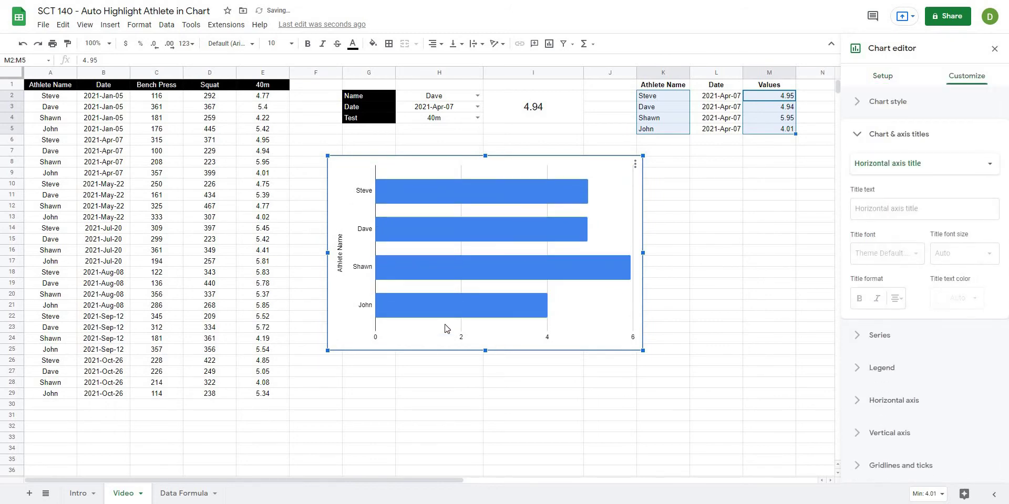
Try John, Squat and Bench Press on the selectors, leaving Dave and Bench Press
left_click(477, 96)
left_click(452, 151)
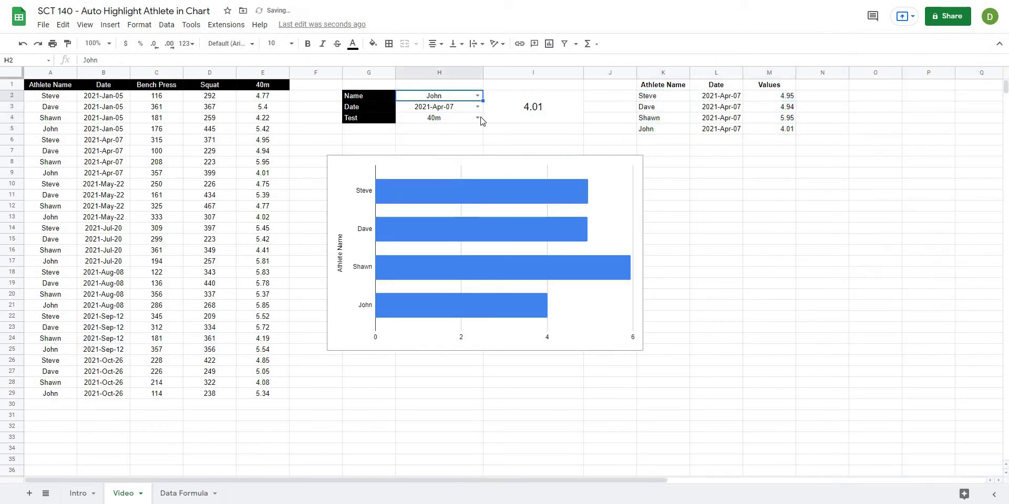
left_click(477, 118)
left_click(442, 144)
left_click(478, 118)
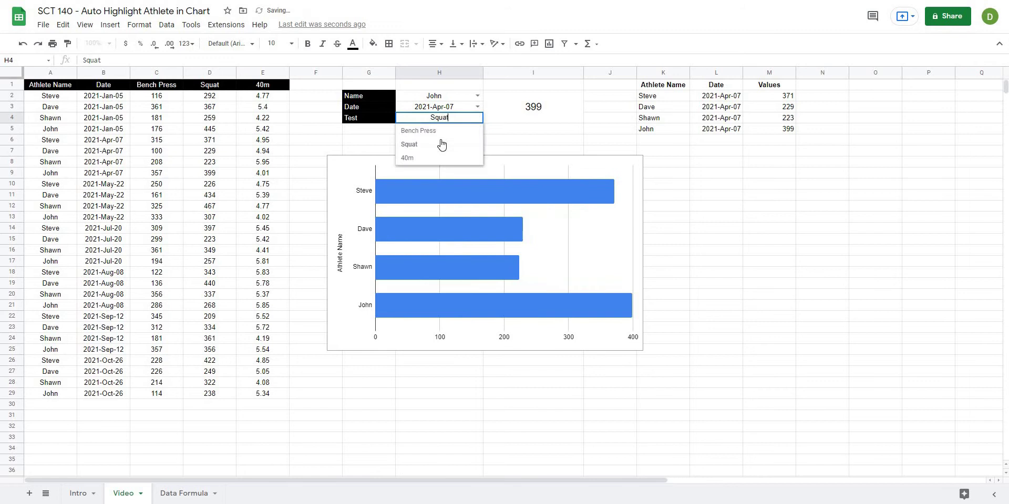
left_click(439, 135)
left_click(477, 95)
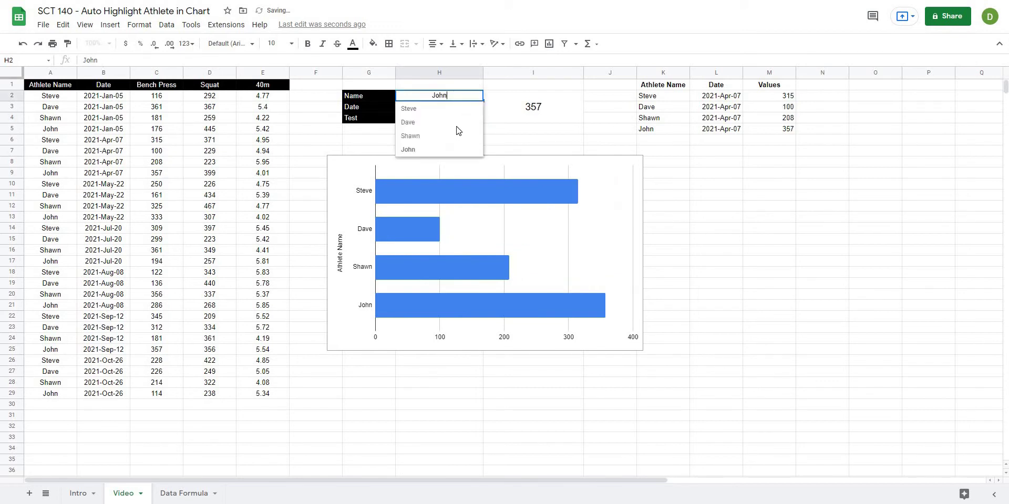
left_click(455, 129)
left_click(769, 233)
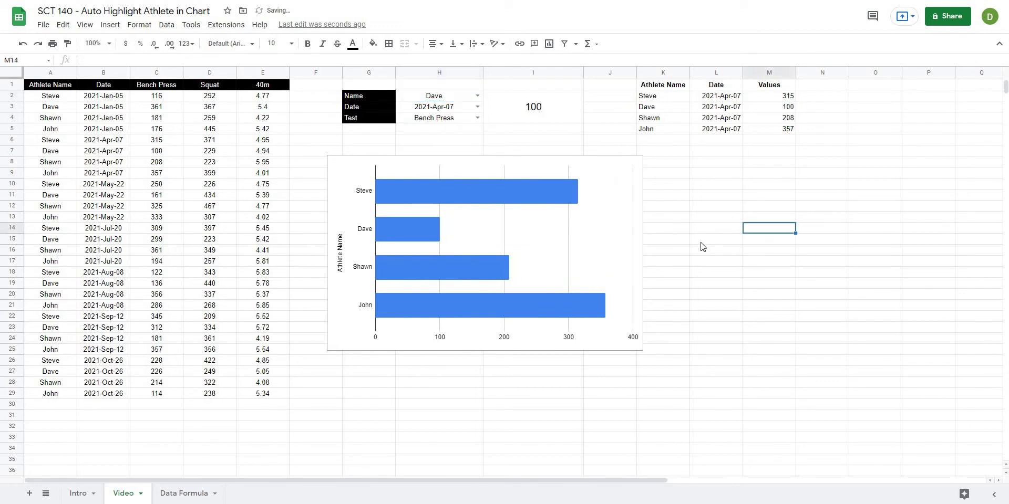
Move the chart over columns A–E and make it narrower
left_click(392, 218)
left_click_drag(363, 176, 98, 170)
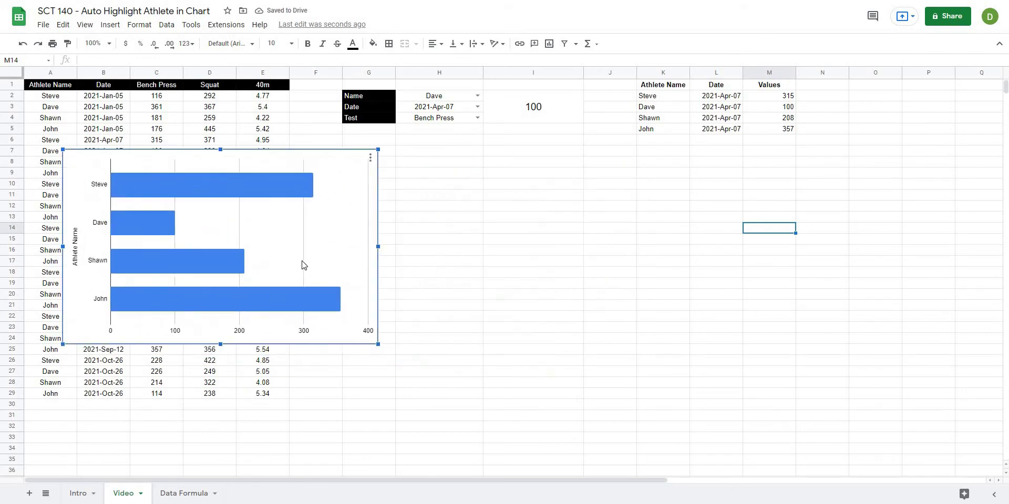
left_click_drag(302, 265, 296, 260)
left_click_drag(372, 242, 286, 239)
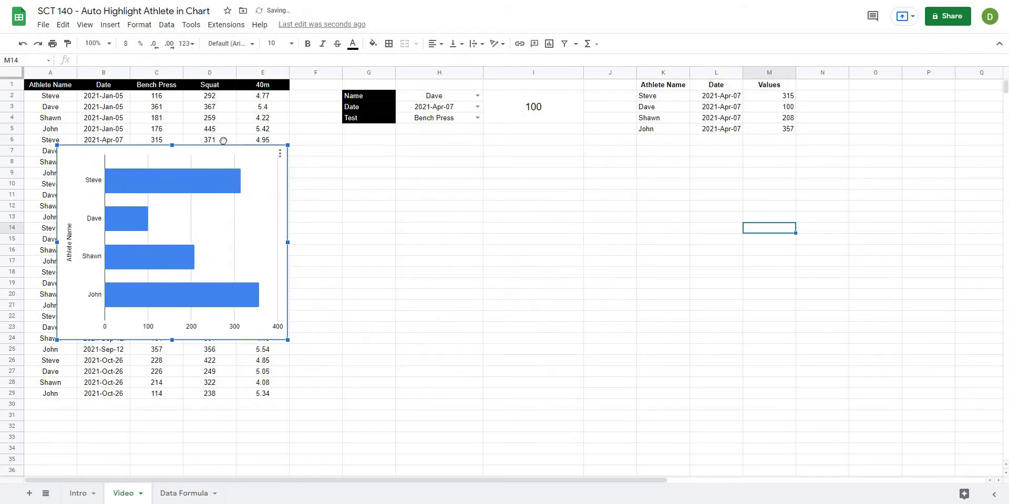
left_click_drag(231, 151, 241, 116)
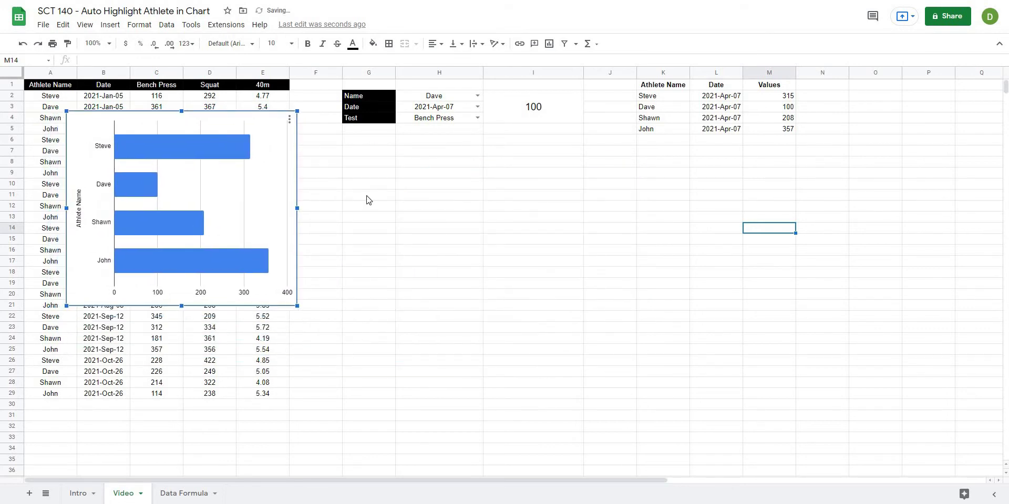
left_click(367, 196)
left_click(858, 175)
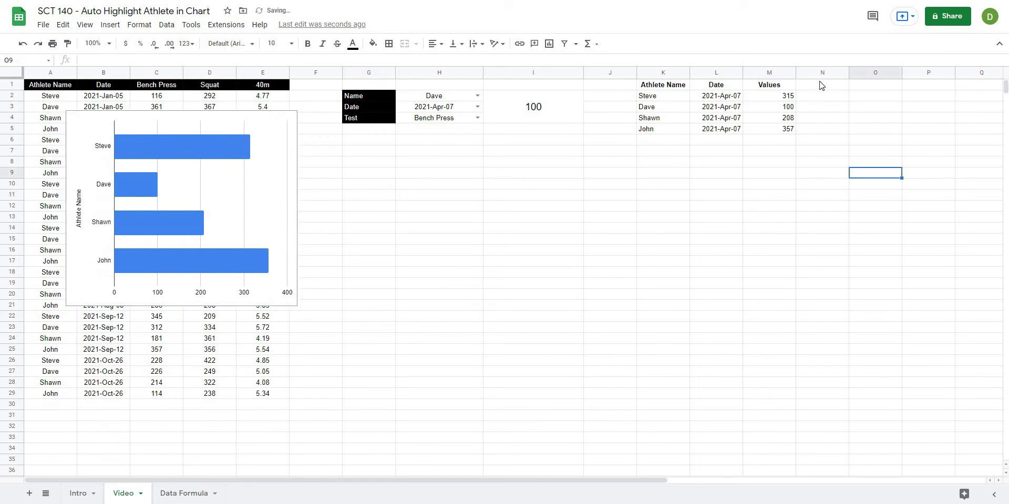
left_click(821, 86)
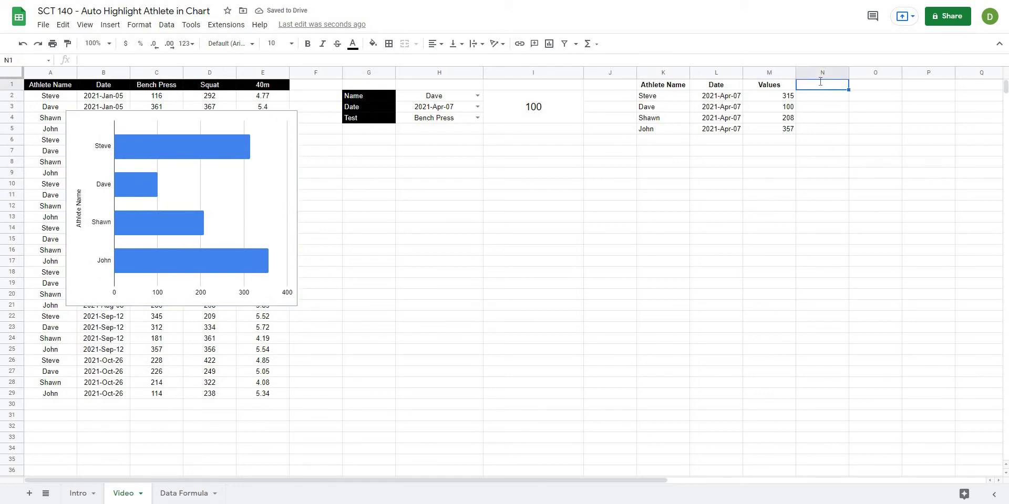
Type Chart in N1 and Highlight in O1, and bold both headers
type("Valu")
key("BackSpace")
key("BackSpace")
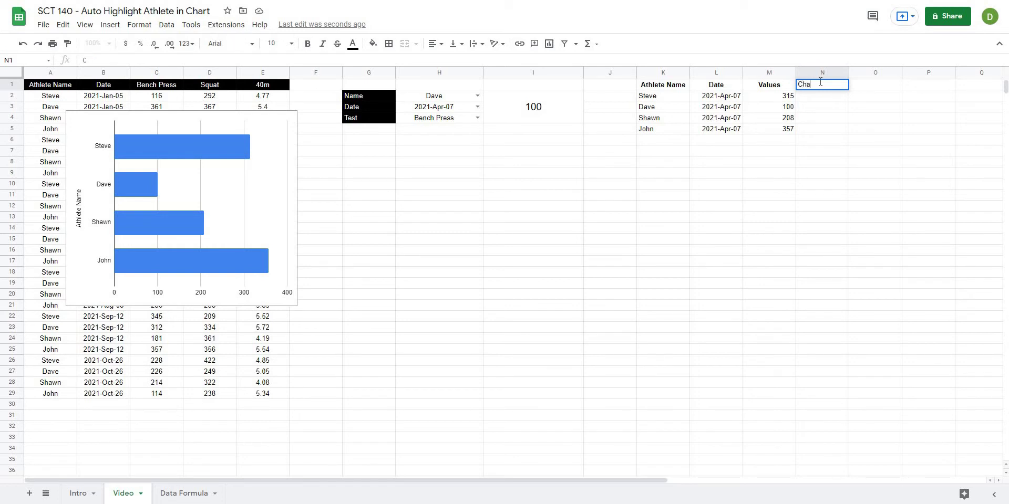
type("Chart")
key("Tab")
type("High")
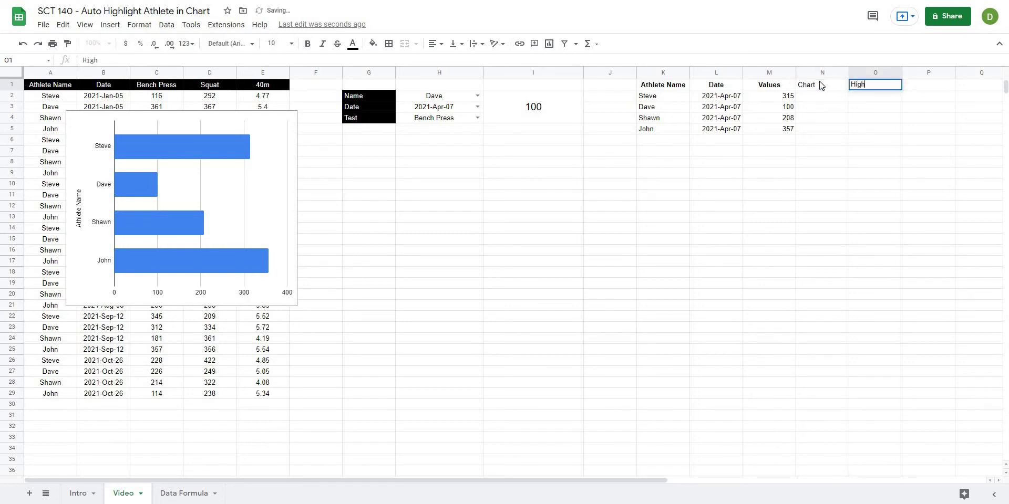
type("light")
key("Return")
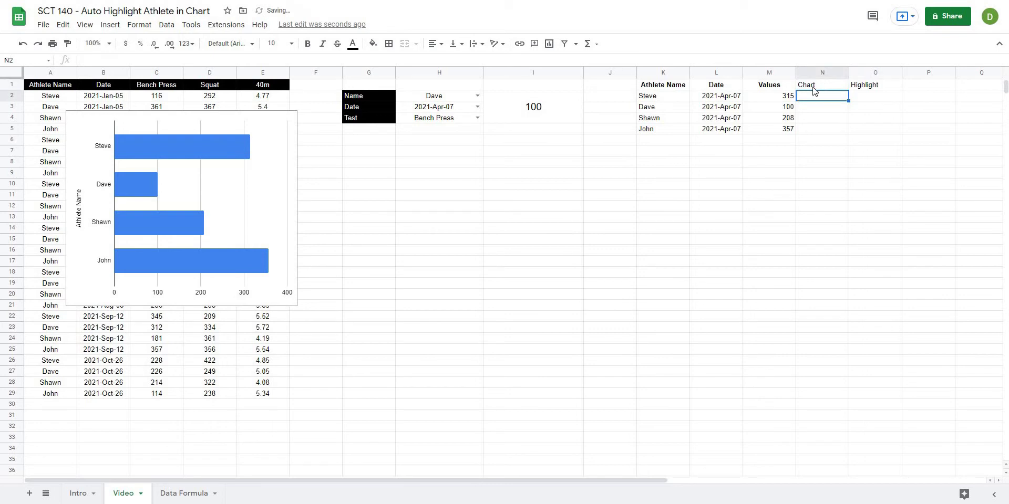
left_click_drag(819, 84, 885, 84)
key("ctrl+b")
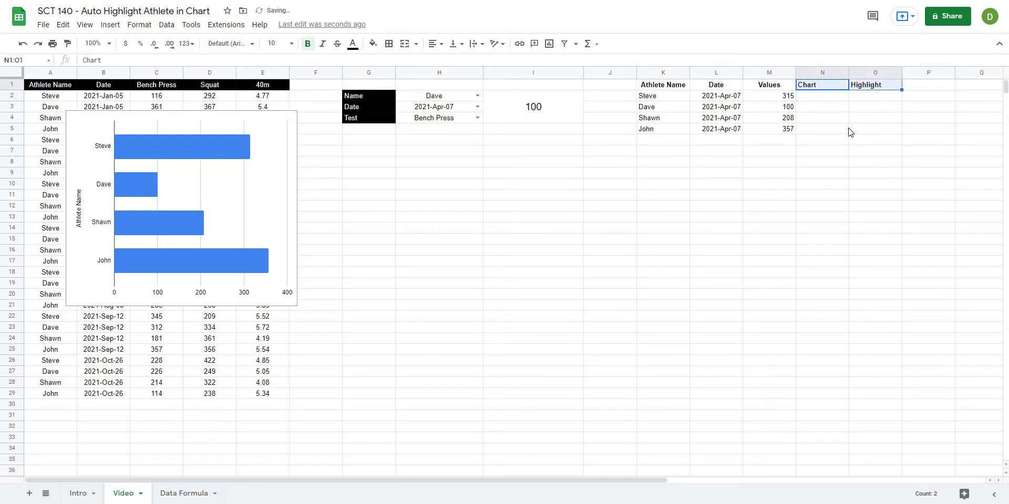
Look over the filtered athlete names and Bench Press values in the helper table
left_click(851, 130)
left_click_drag(666, 97, 669, 136)
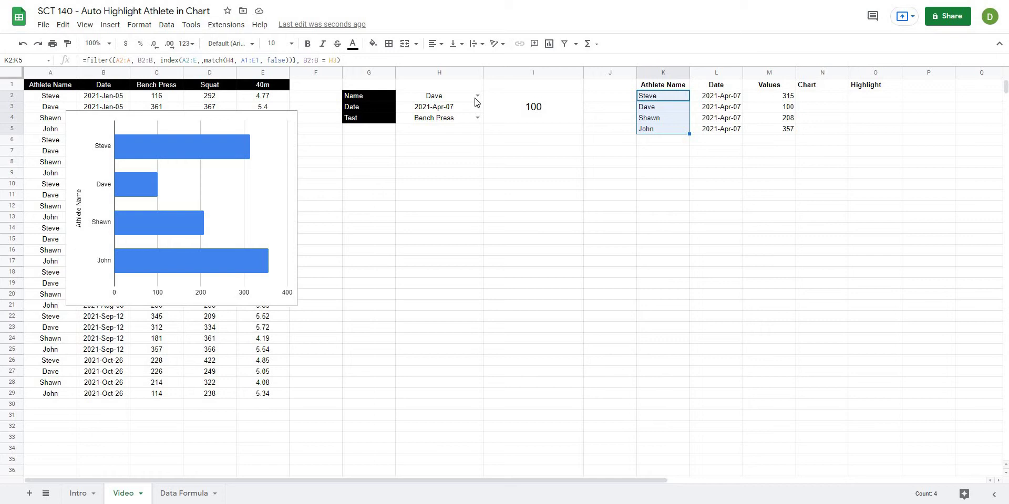
left_click_drag(789, 97, 788, 119)
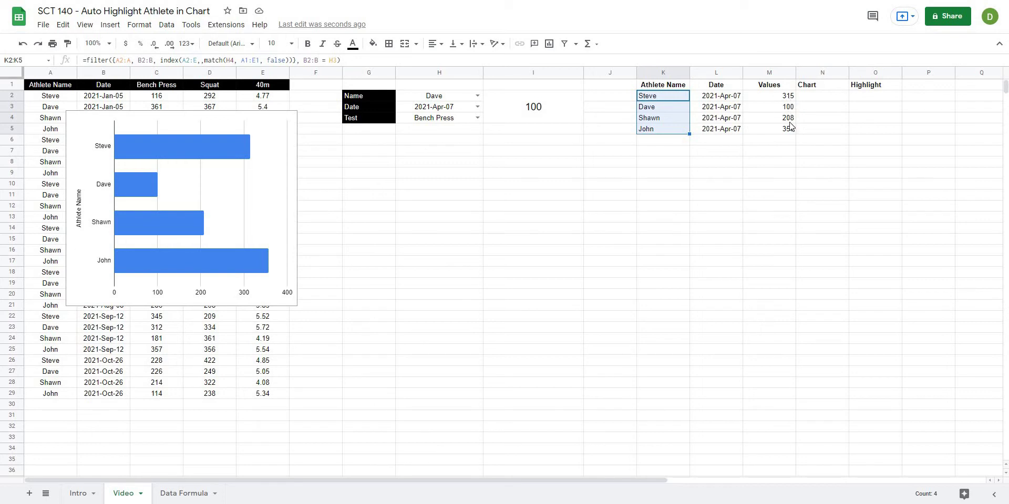
left_click(768, 152)
left_click(813, 99)
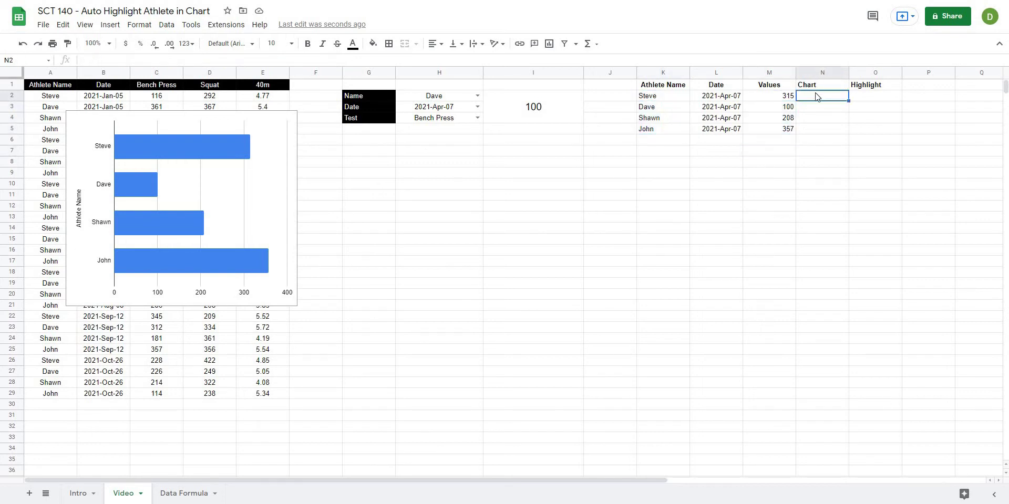
Enter =arrayformula(if(K2:K5 <> H2, M2:M5, "")) in N2 to blank the chosen athlete's value
left_click(489, 60)
type("=a")
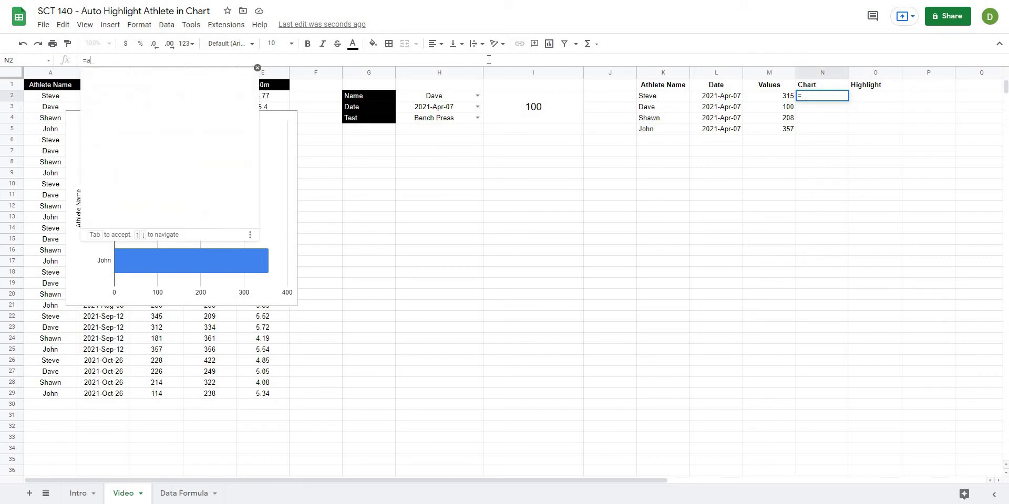
type("rrayformula(")
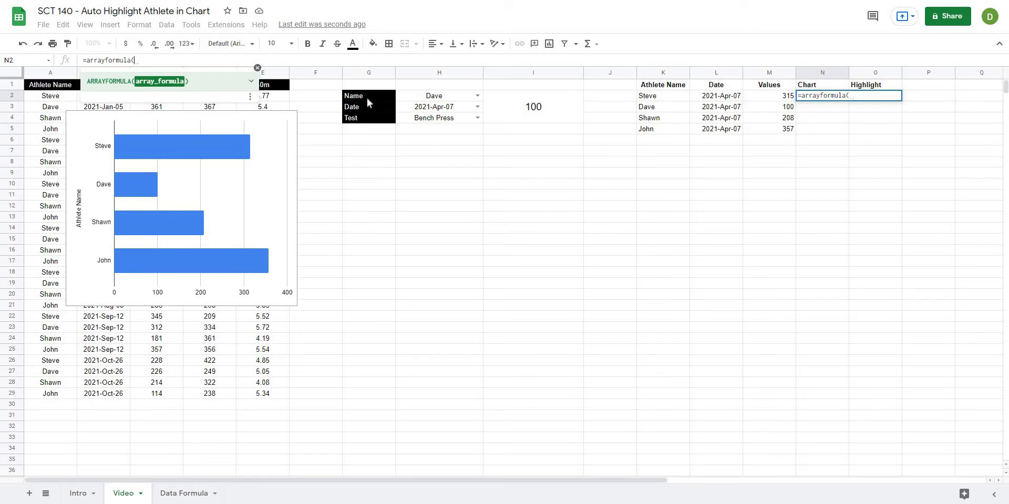
type("if(")
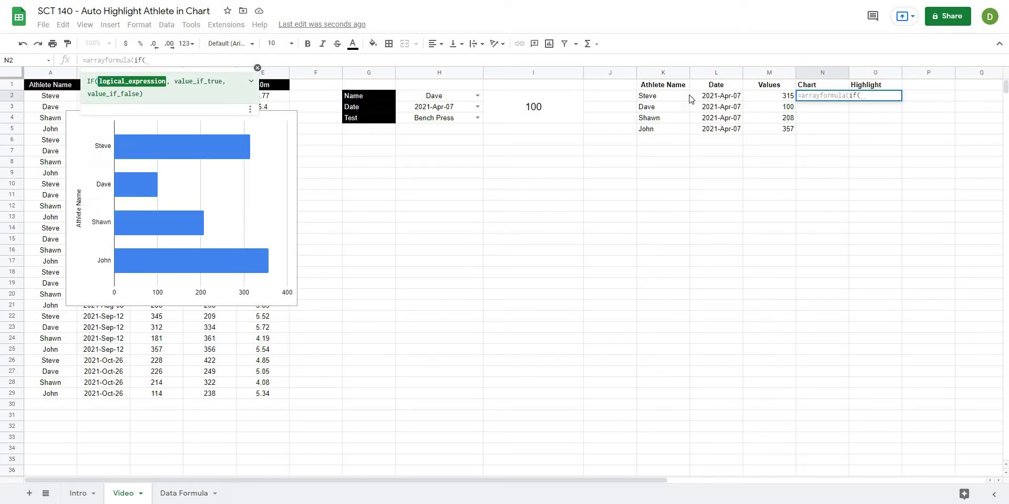
left_click_drag(670, 99, 677, 135)
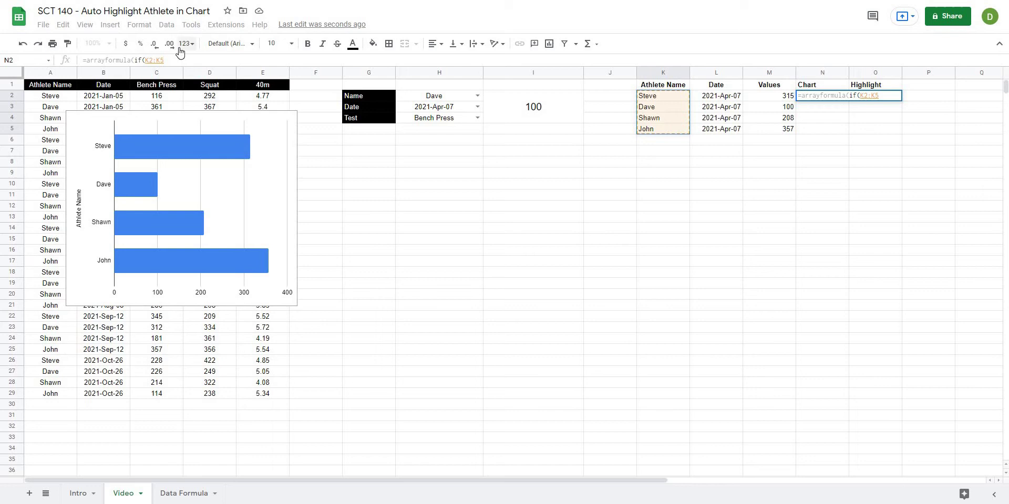
key("BackSpace")
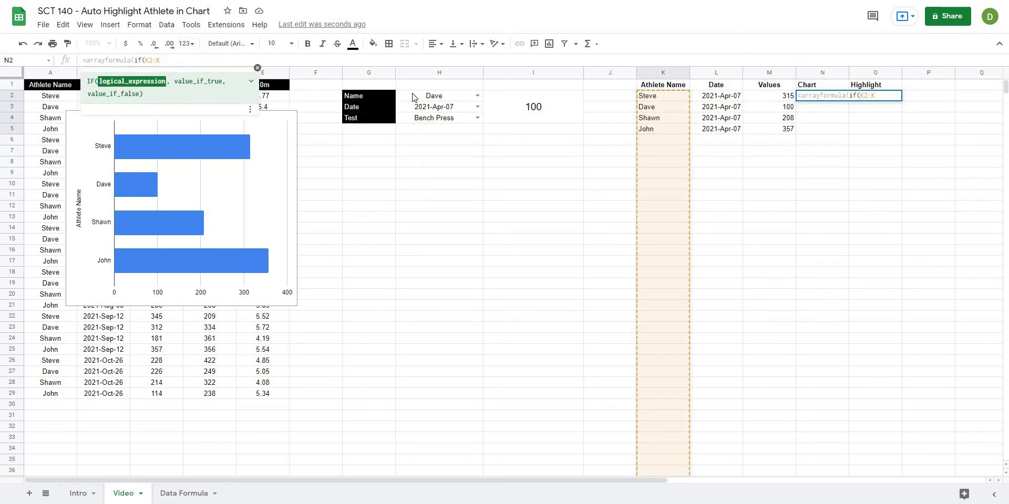
type("5")
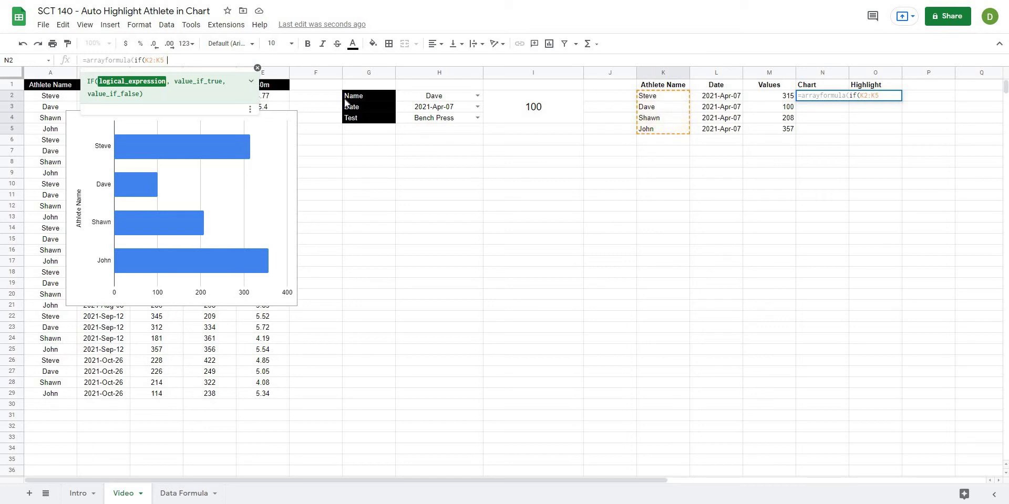
type(" <>")
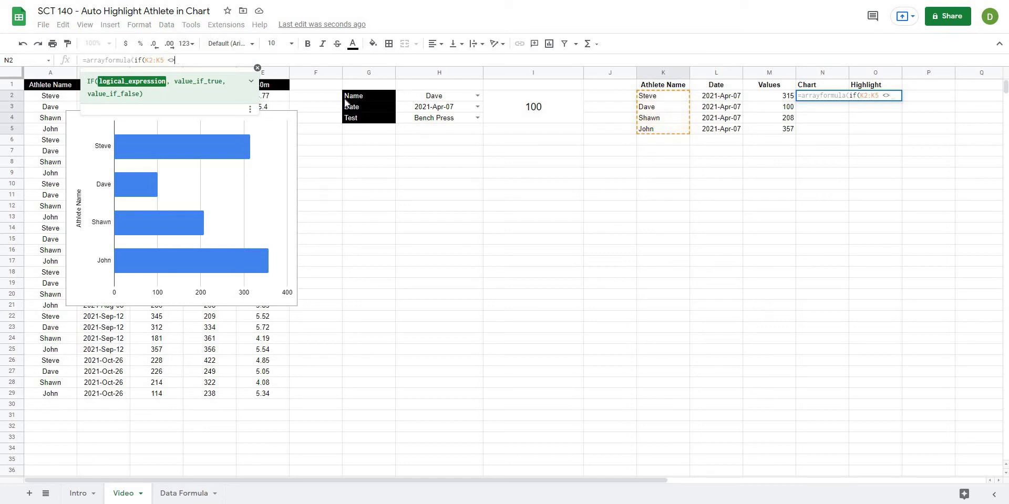
left_click(434, 99)
type(",")
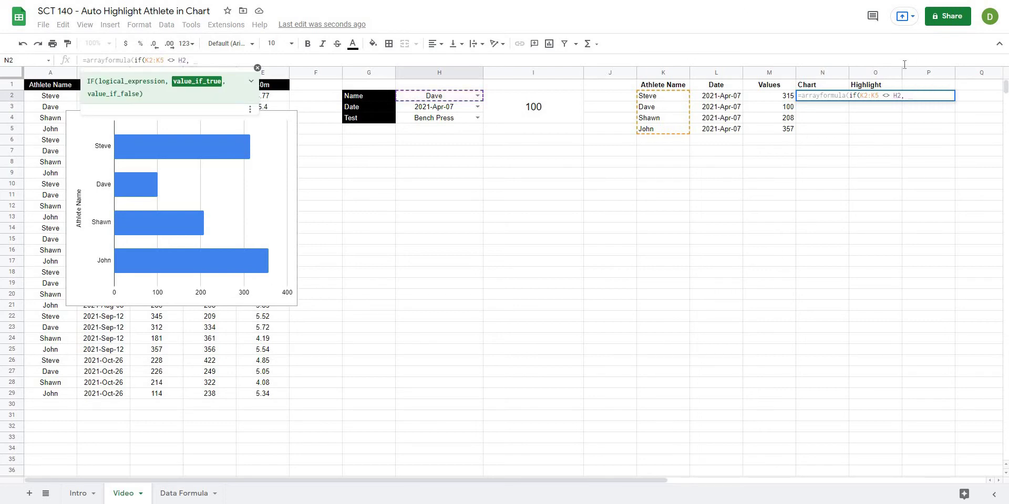
left_click_drag(769, 96, 773, 132)
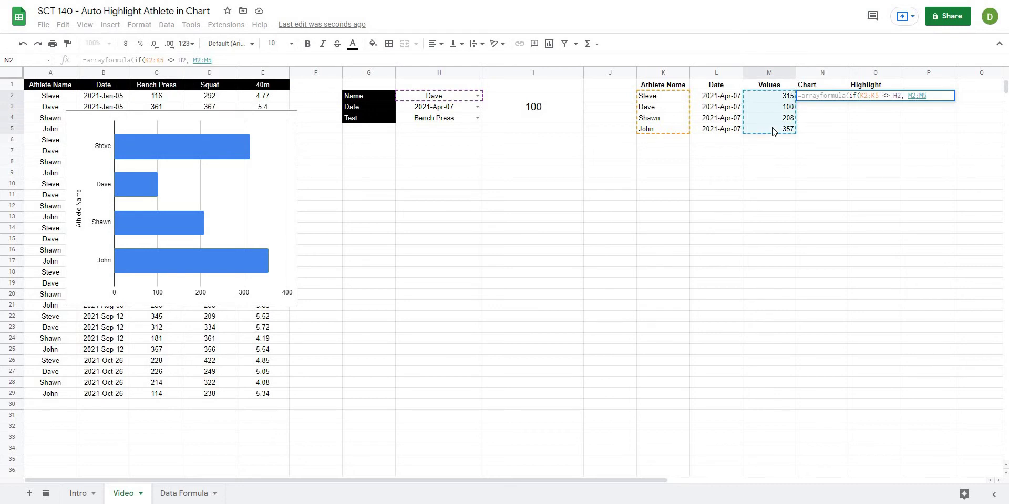
type(", ")
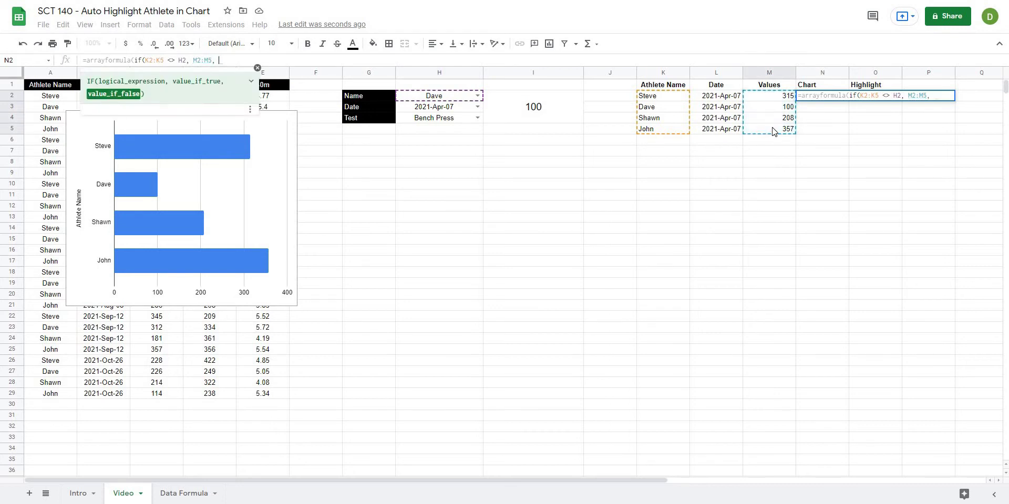
type("\"\"")
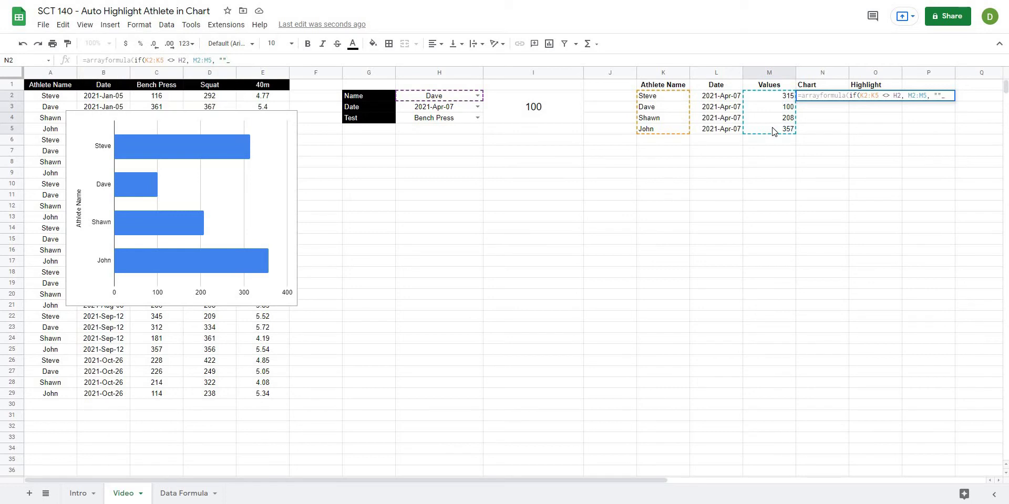
type("))")
Confirm the Chart formula in N2 and check its results down the column
key("Return")
left_click(936, 197)
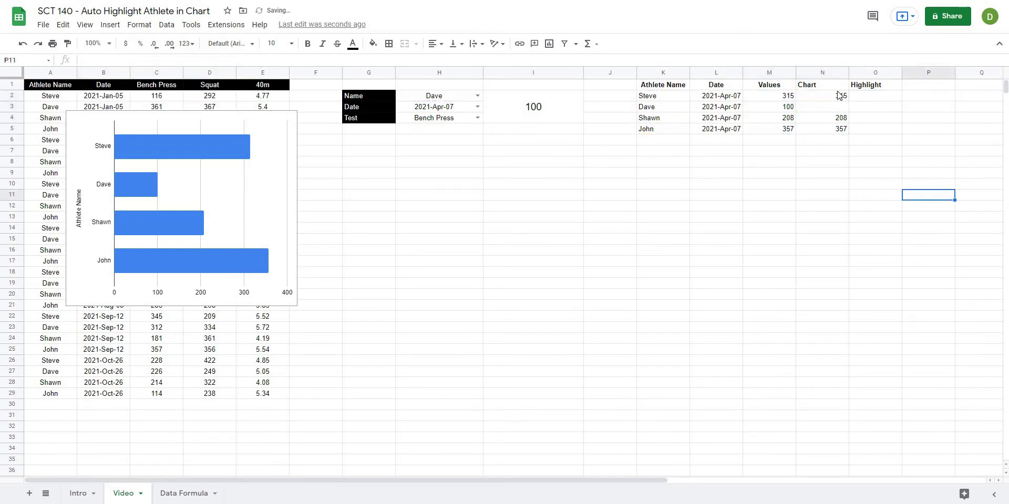
left_click(833, 97)
key("Down")
key("Down")
key("Down")
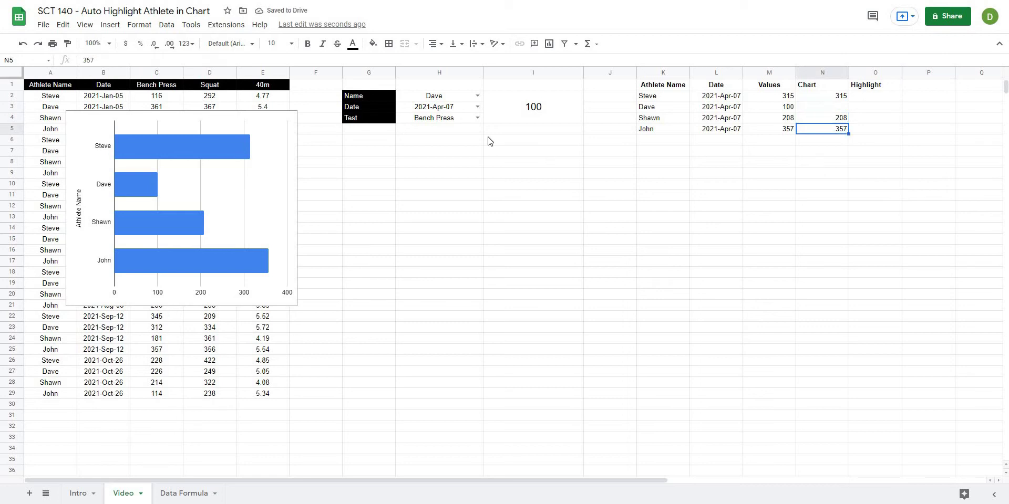
left_click(817, 165)
Test the H2 athlete dropdown with Shawn and John, then switch back to Dave
left_click(479, 96)
left_click(423, 138)
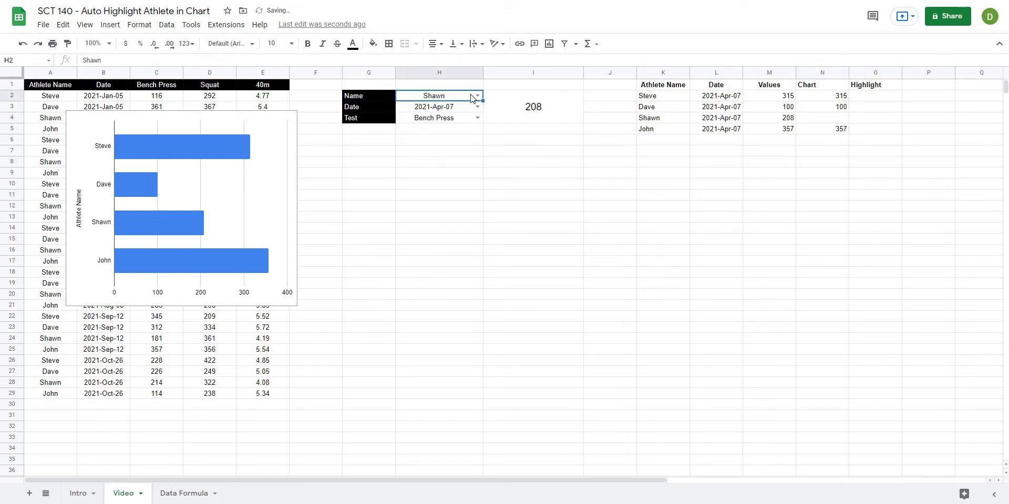
left_click(477, 96)
left_click(455, 148)
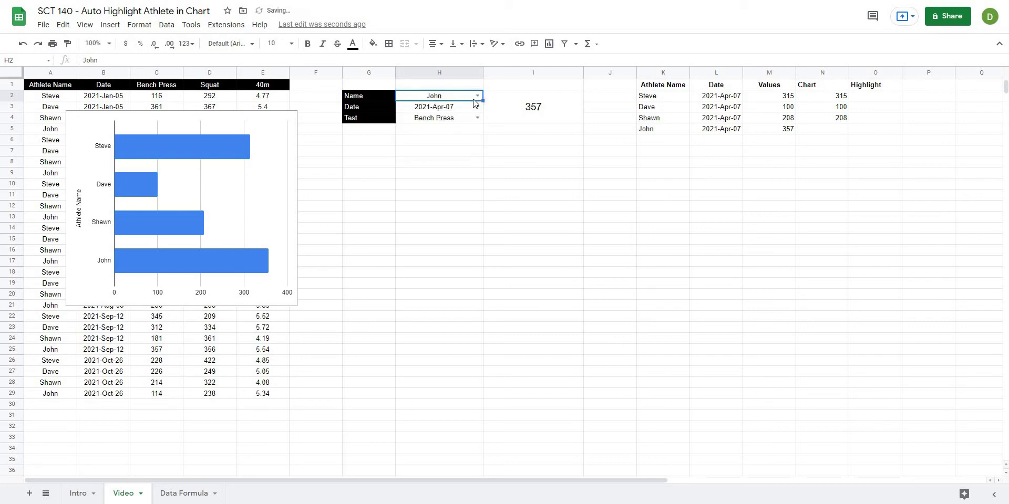
key("Return")
left_click(412, 123)
left_click(663, 171)
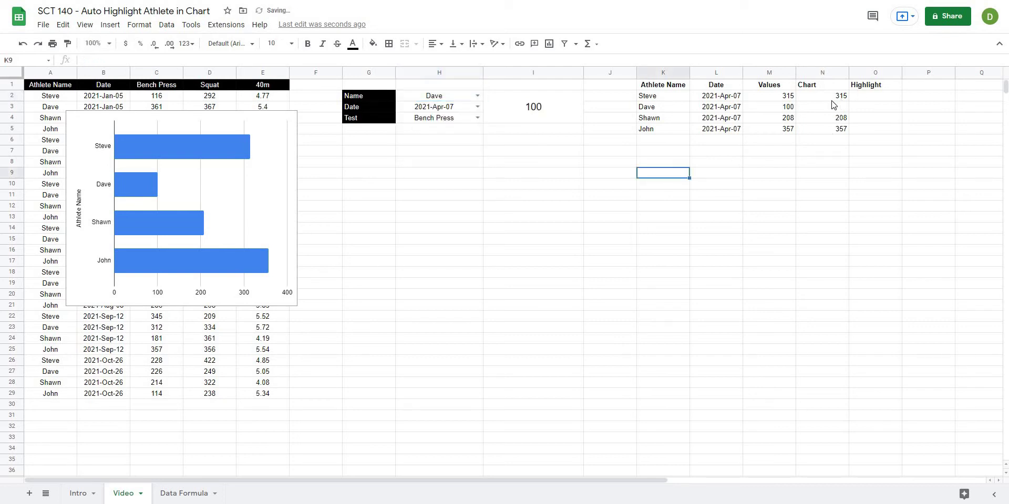
Copy N2's formula into O2 with <> changed to =, so only Dave's 100 appears
left_click(841, 97)
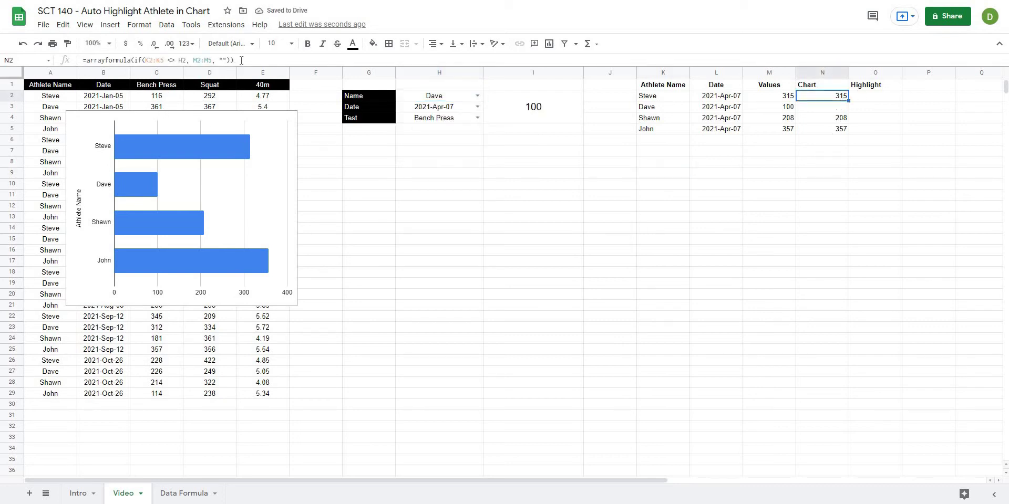
triple_click(67, 62)
key("ctrl+c")
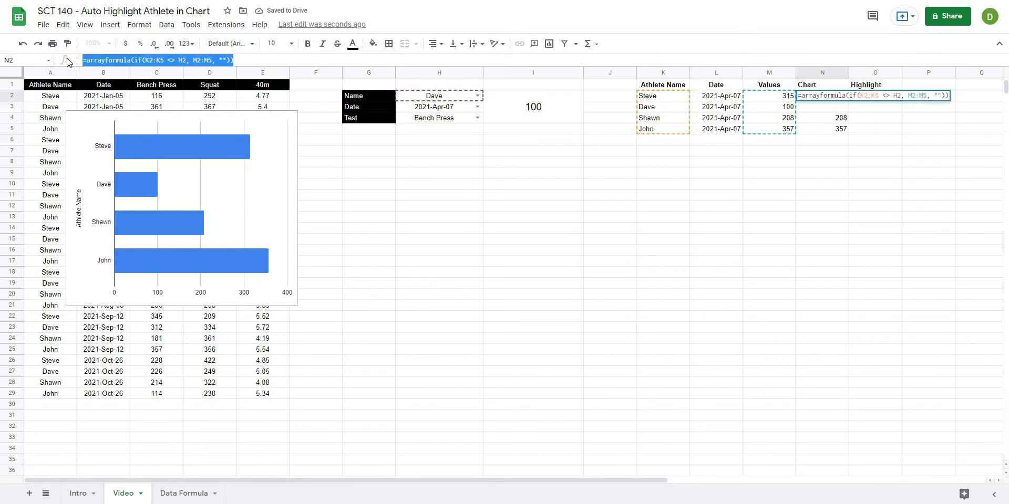
key("Escape")
left_click(876, 97)
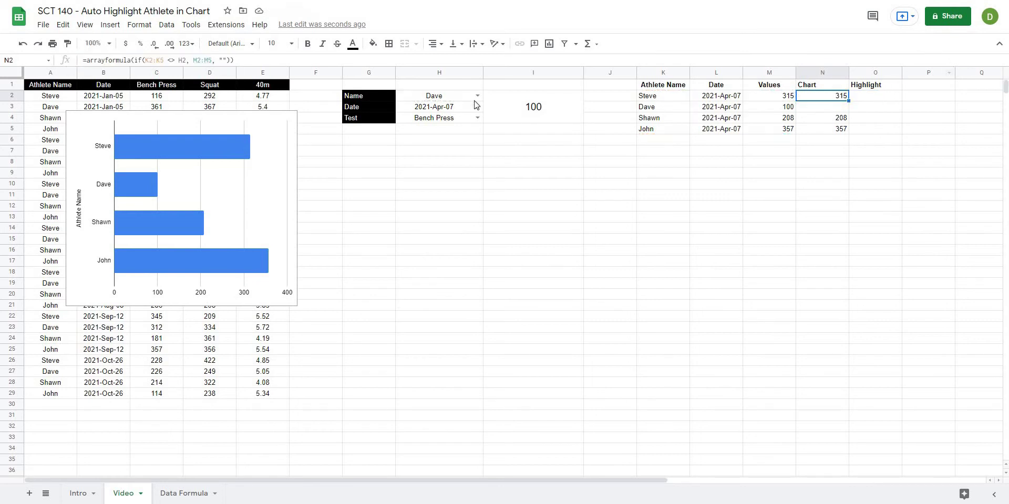
left_click(200, 61)
key("ctrl+v")
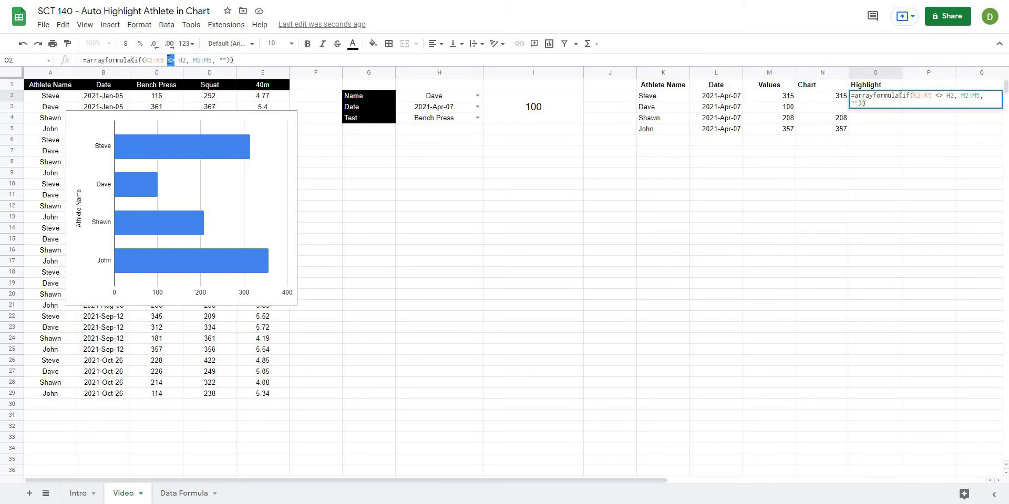
type("=")
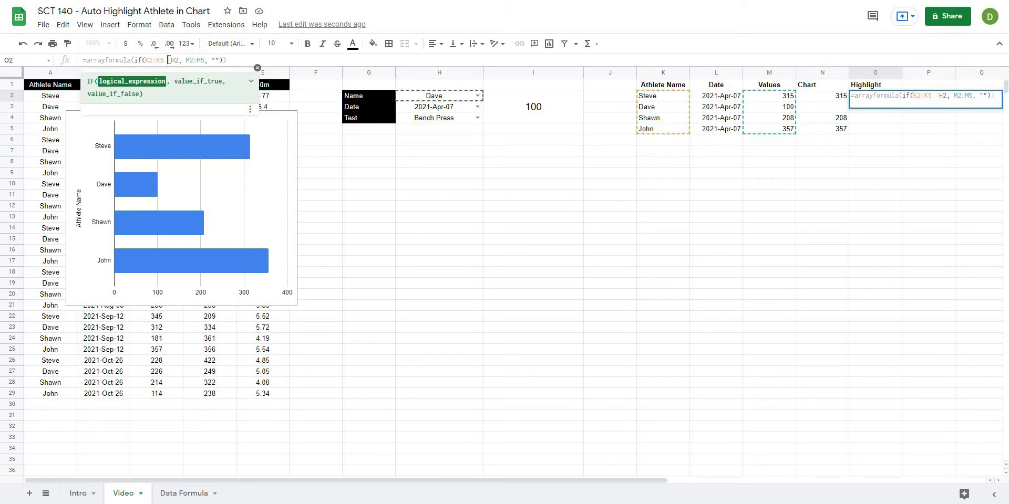
key("Return")
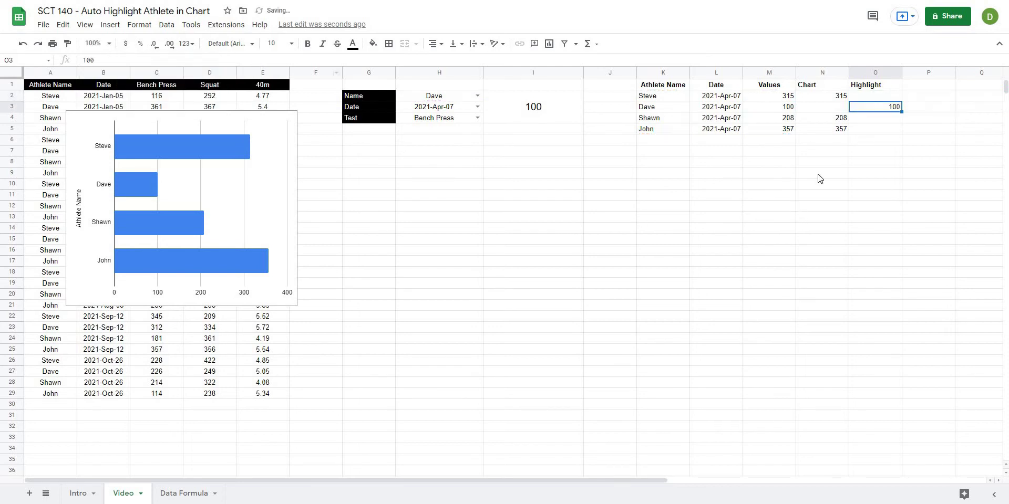
left_click(788, 209)
left_click(839, 96)
left_click(882, 108)
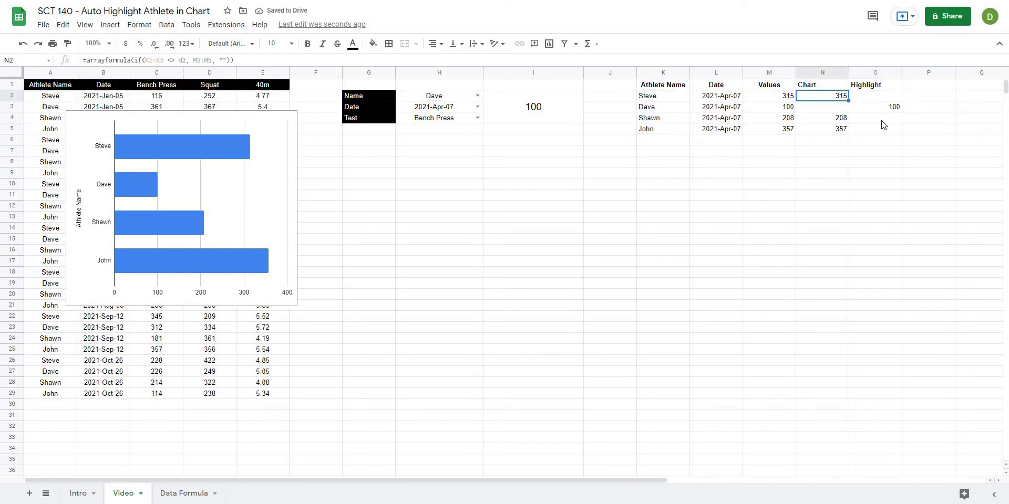
left_click(871, 154)
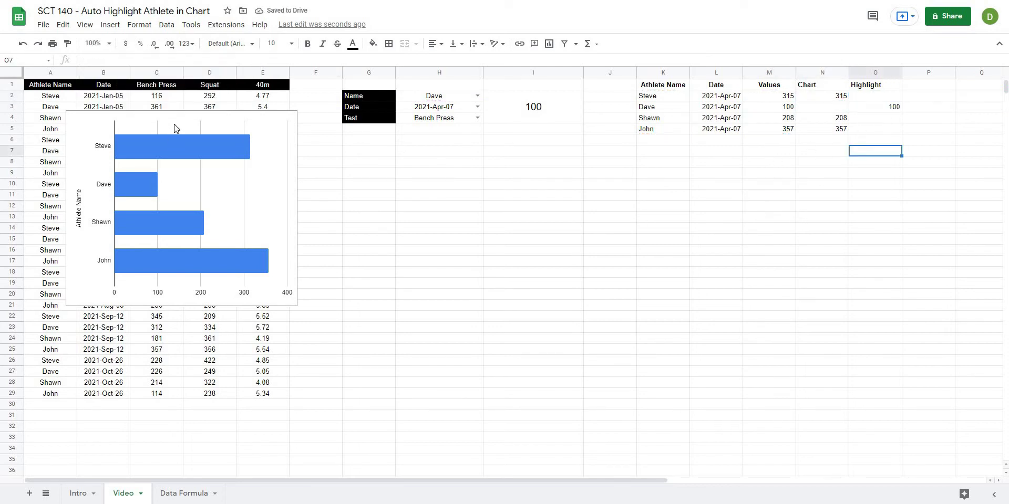
Select the athlete names in K2:K5 together with the Chart and Highlight values
left_click(202, 146)
left_click(426, 176)
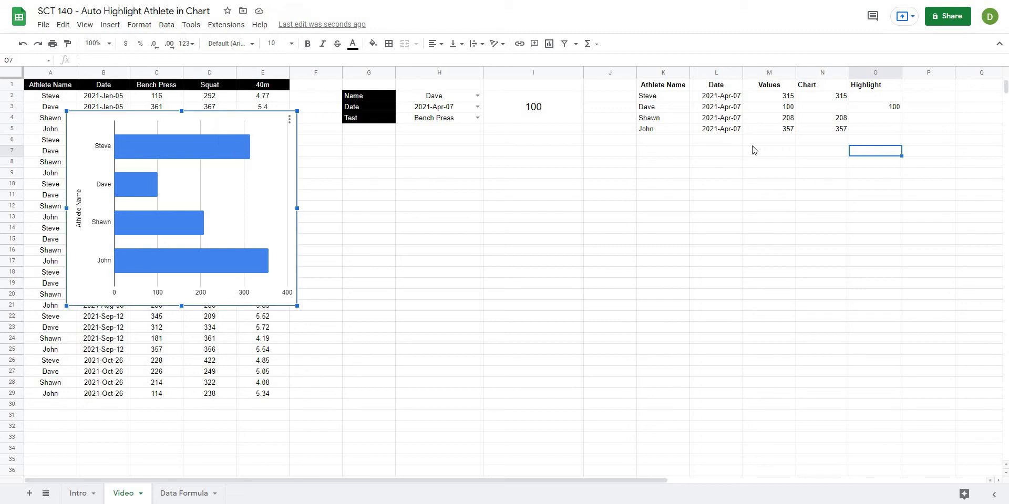
left_click_drag(669, 100, 669, 131)
left_click_drag(666, 174, 667, 185)
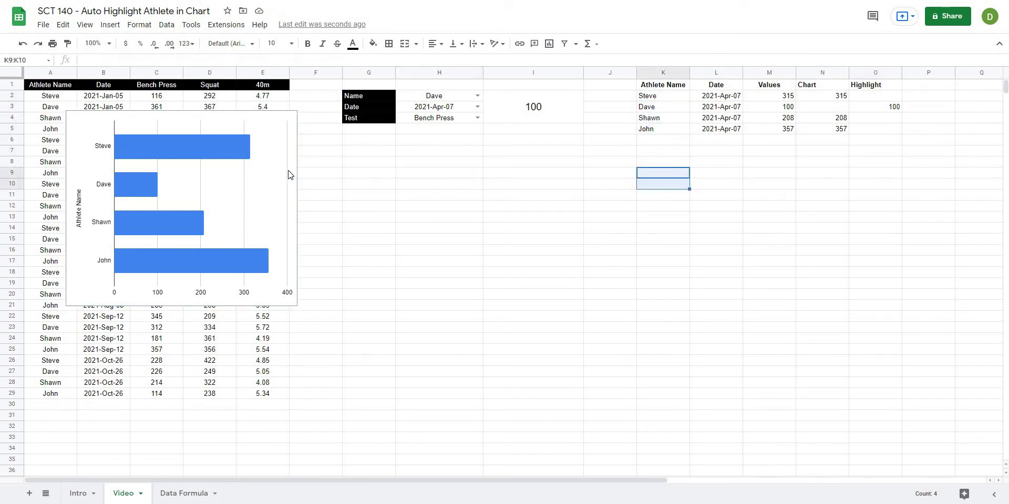
left_click_drag(657, 97, 657, 132)
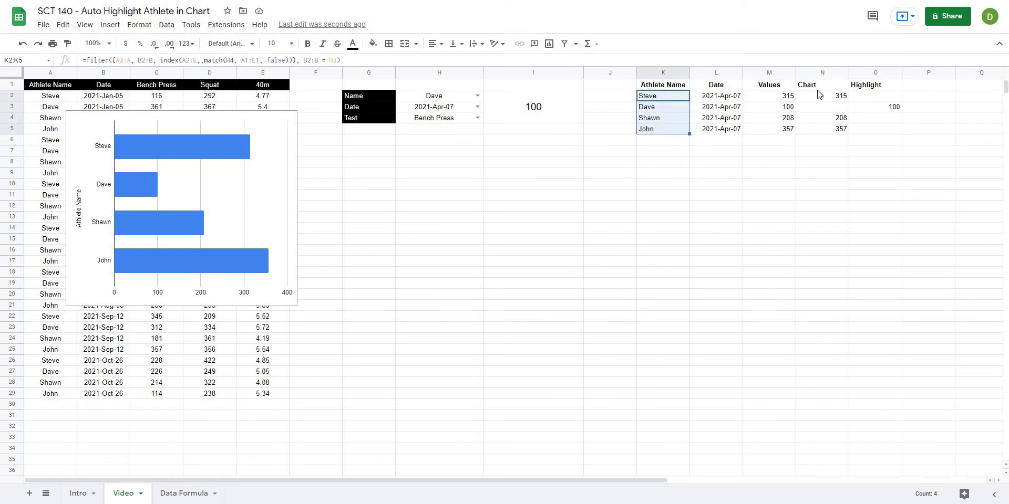
left_click_drag(824, 99, 819, 132, "ctrl")
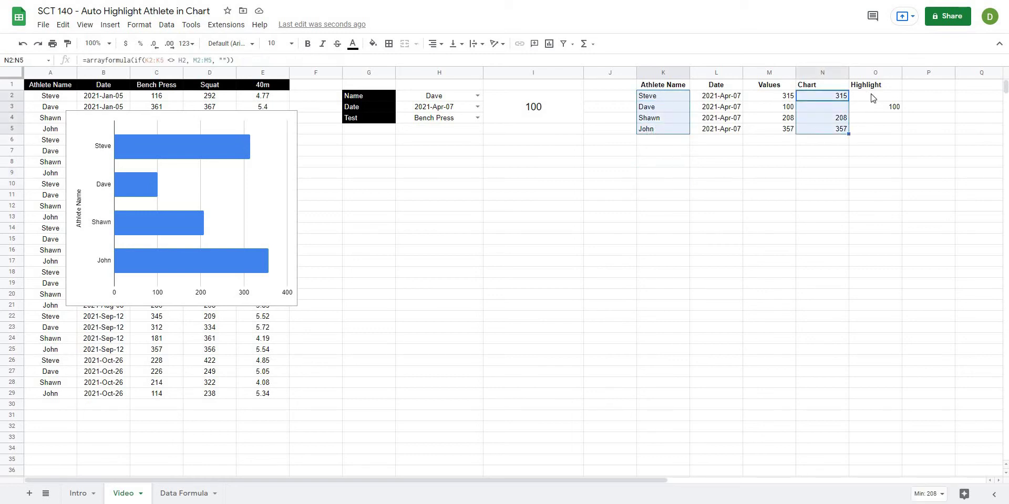
Insert a bar chart from the selection with Standard stacking
left_click(111, 25)
left_click(189, 125)
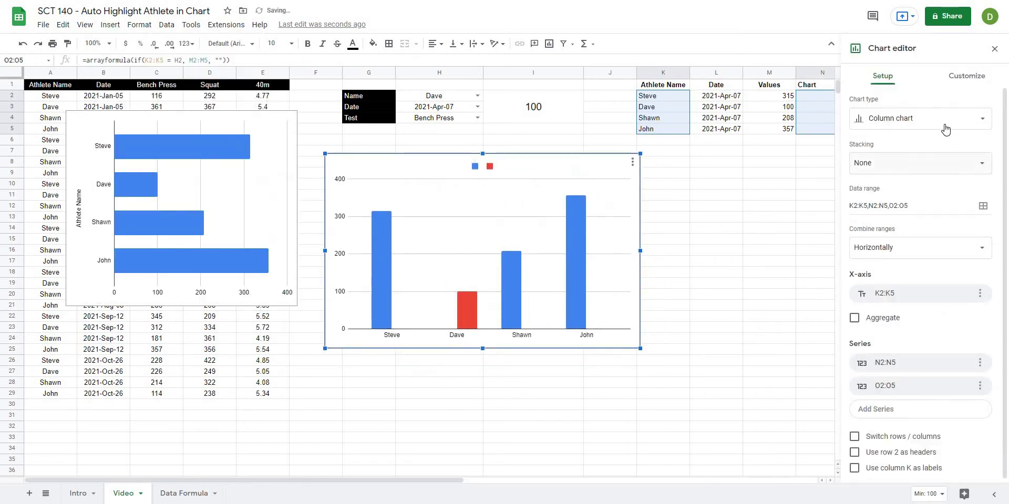
left_click(905, 125)
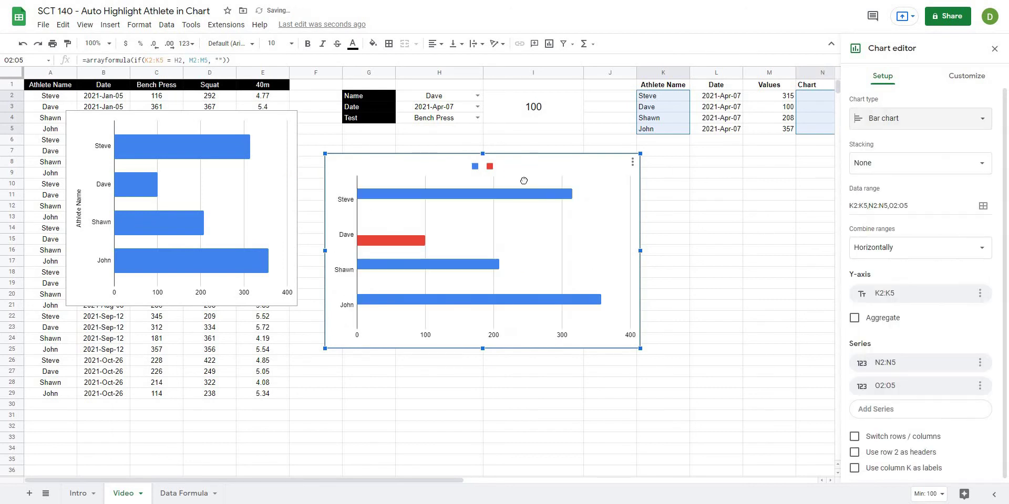
left_click(899, 163)
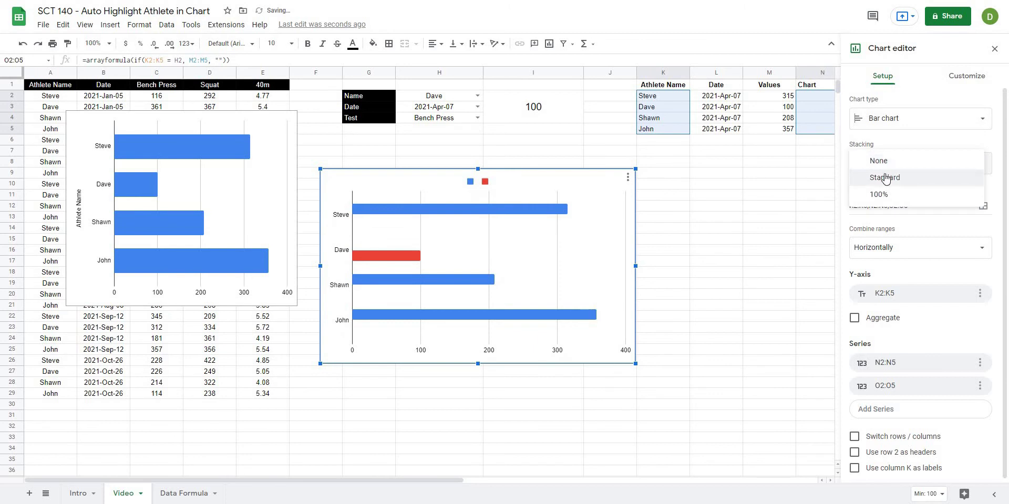
left_click(885, 179)
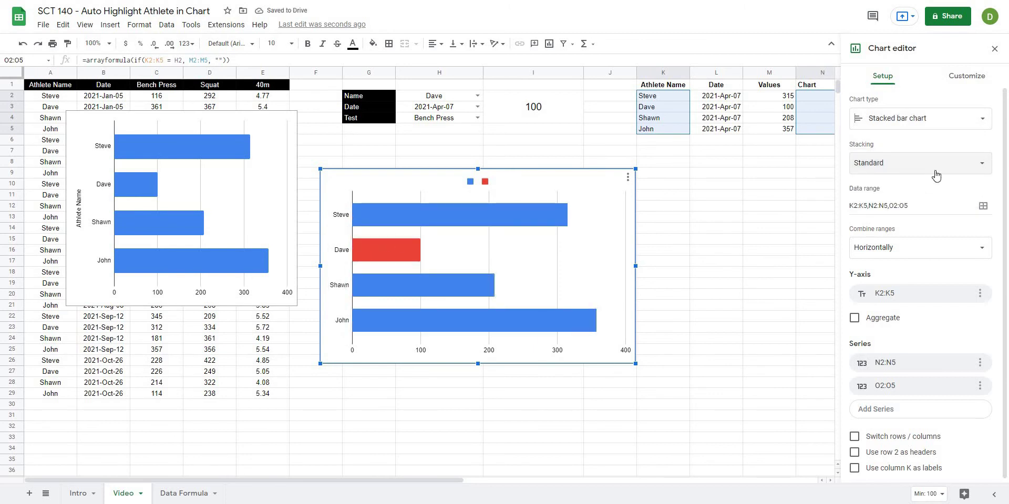
left_click(922, 180)
left_click(893, 179)
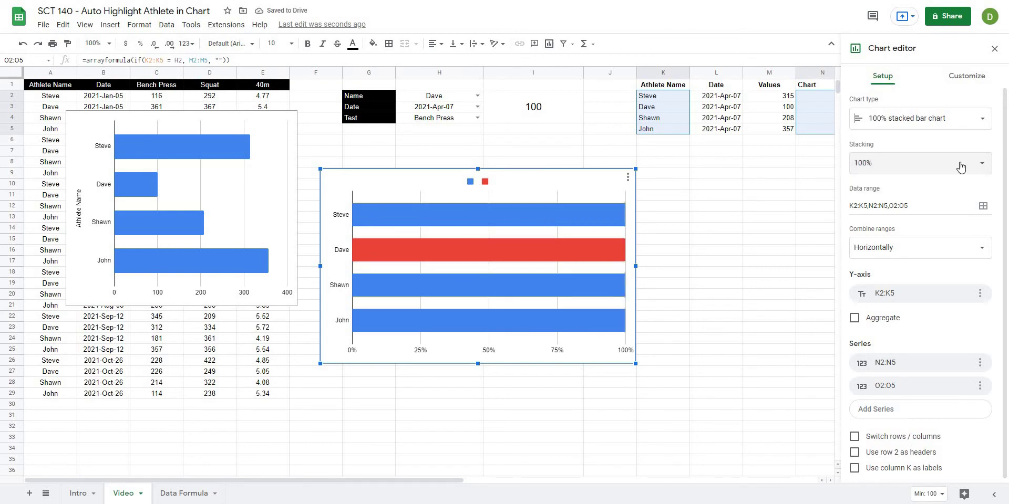
left_click(929, 164)
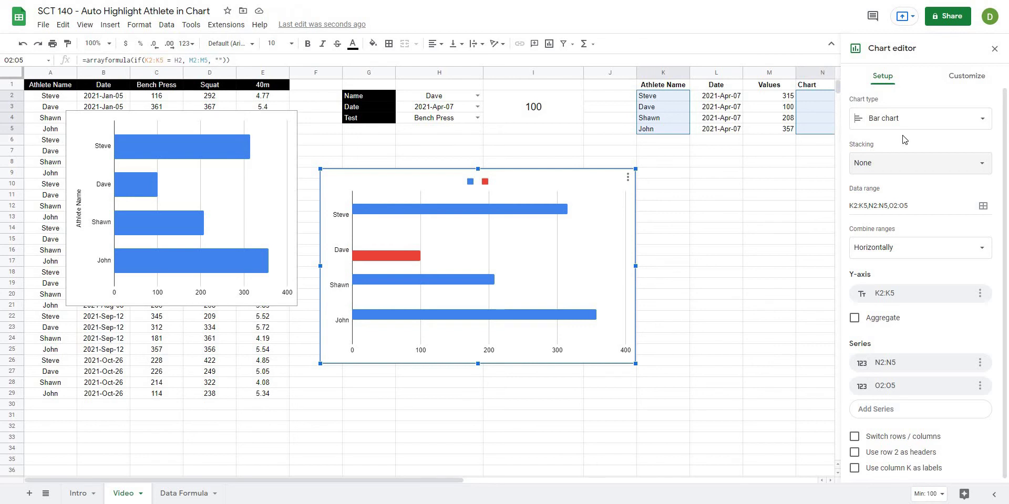
left_click(875, 168)
left_click(892, 179)
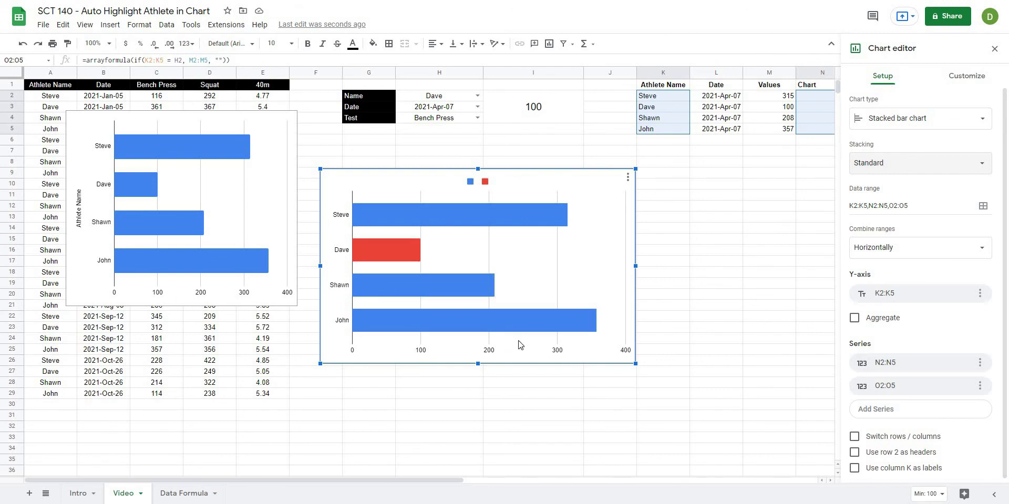
Delete the chart legend, move the chart up and right, and narrow it slightly
left_click(482, 183)
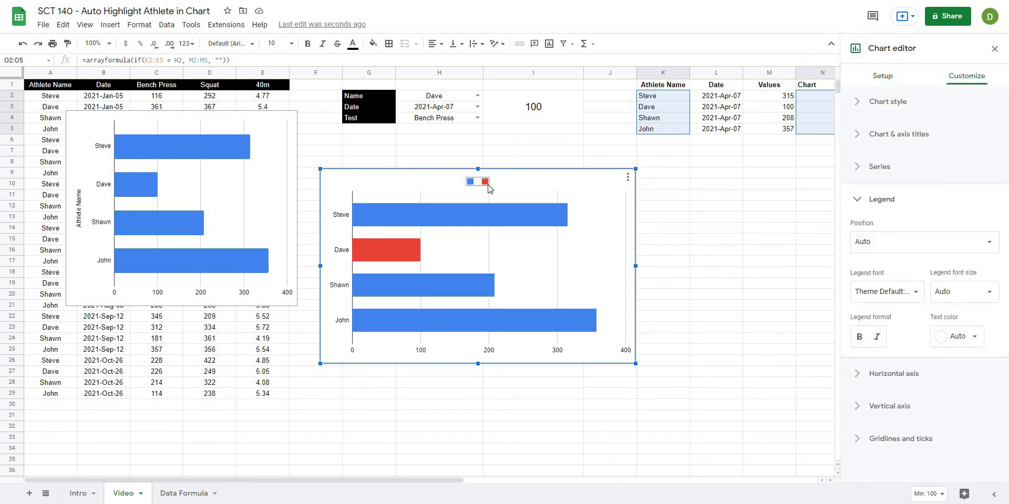
key("Delete")
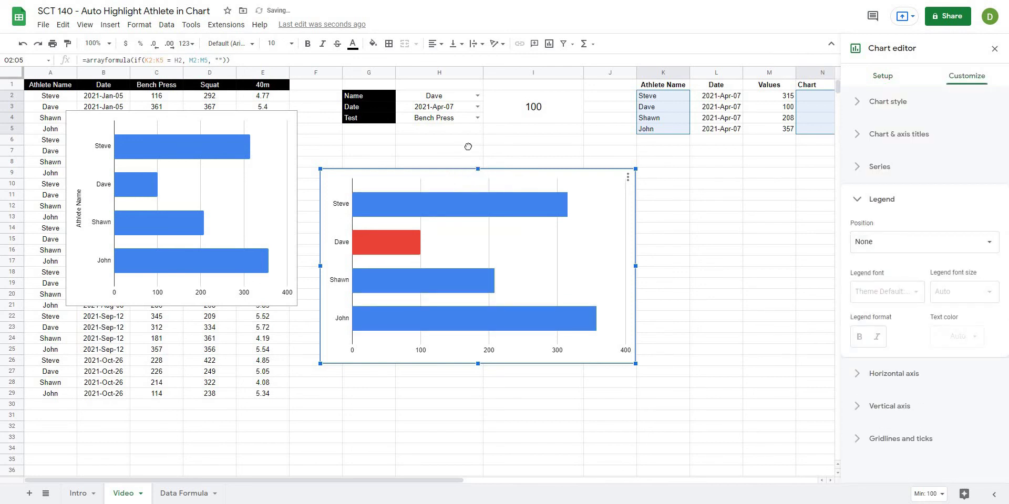
left_click_drag(467, 146, 473, 135)
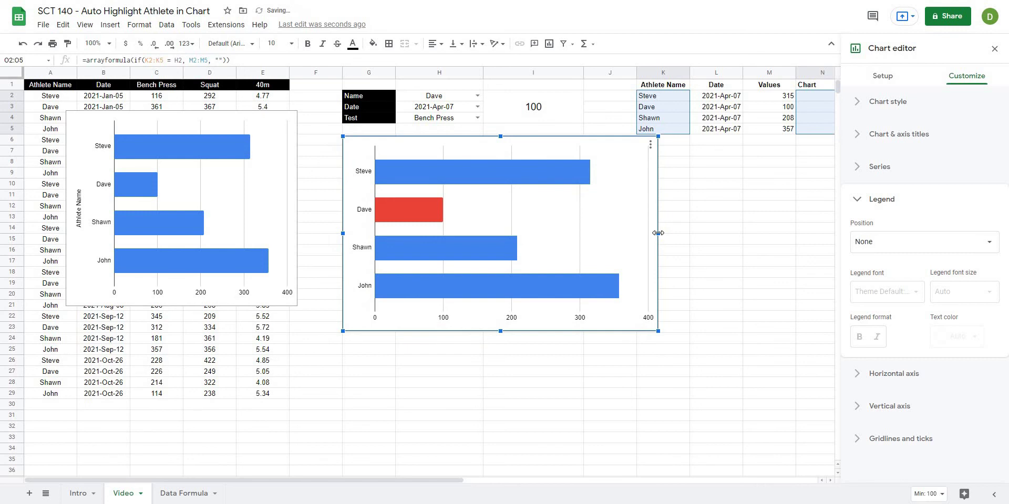
left_click_drag(658, 233, 629, 233)
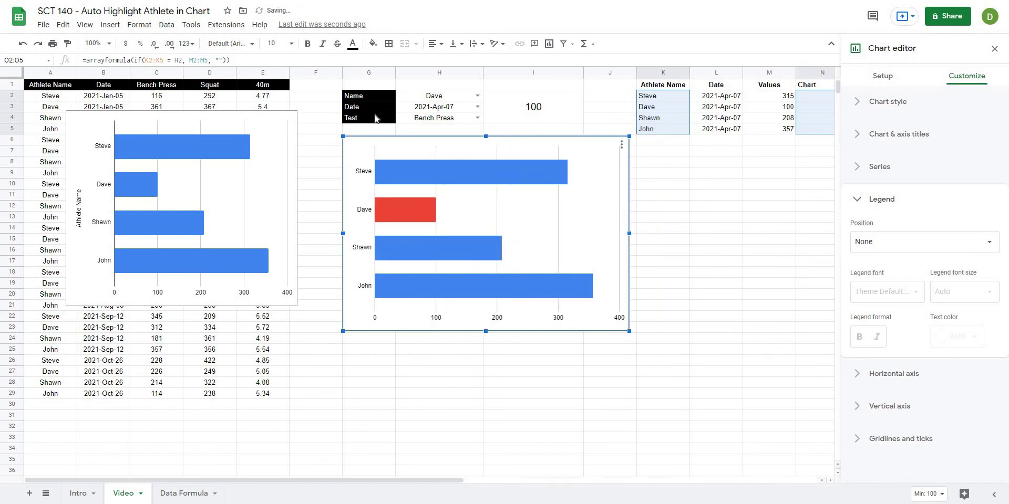
Check the selector cells and result formula, then bring up the chart's editor
left_click(440, 109)
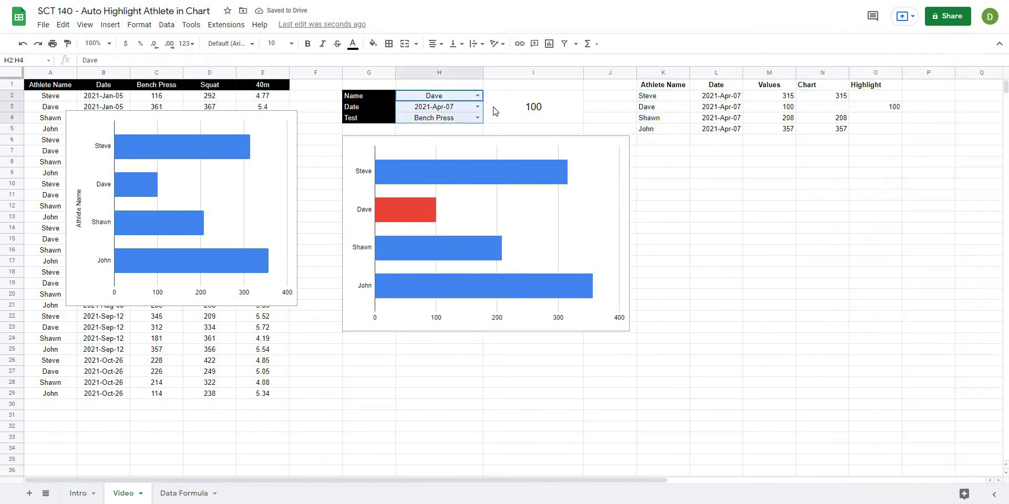
left_click(508, 105)
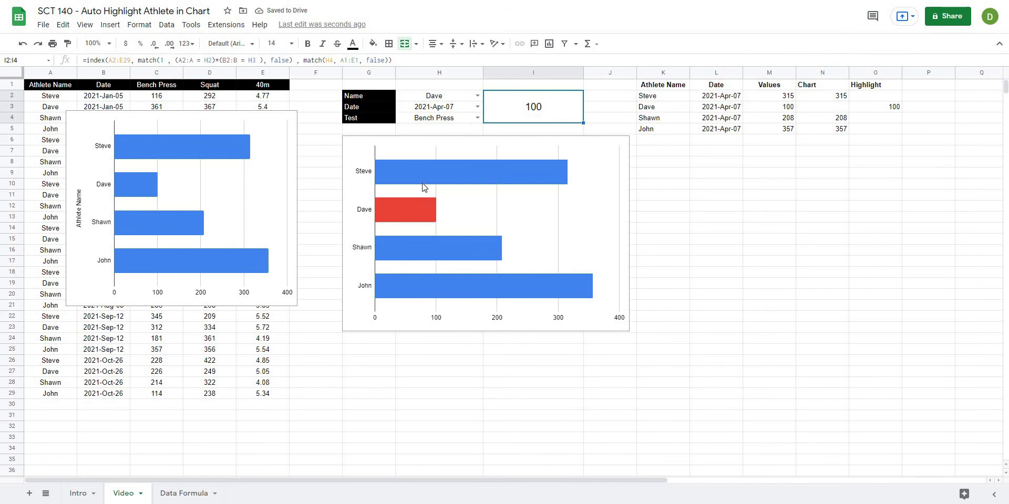
left_click(755, 233)
double_click(558, 196)
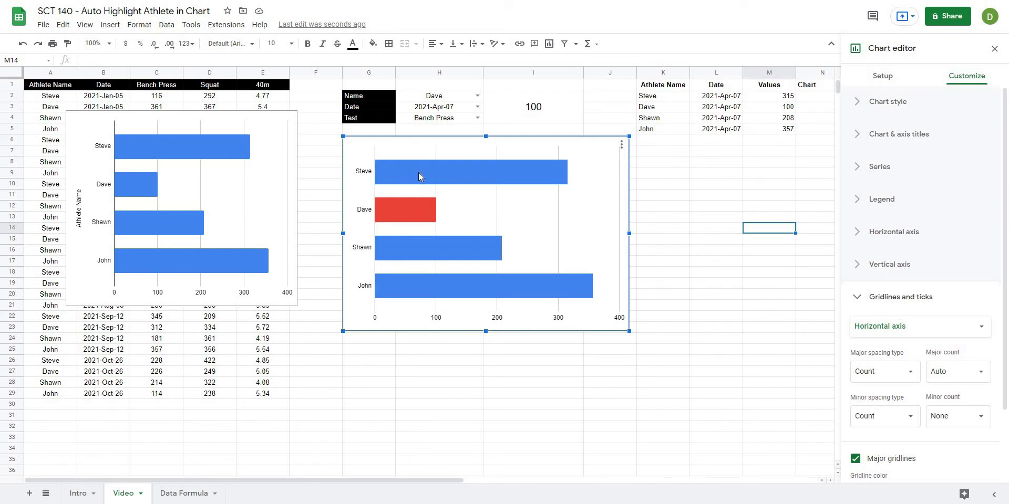
Set the Bar 1 series to 70% fill opacity
left_click(869, 167)
left_click(875, 196)
left_click(877, 211)
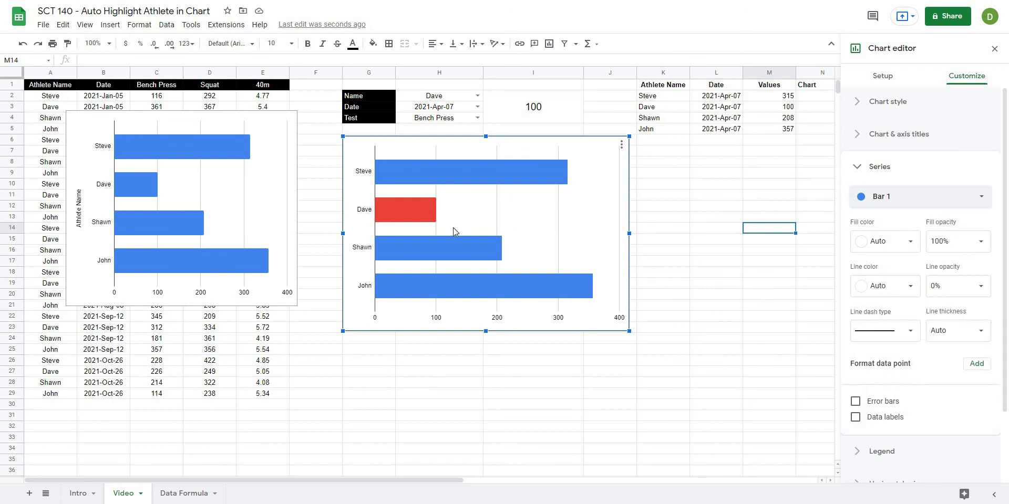
left_click(951, 242)
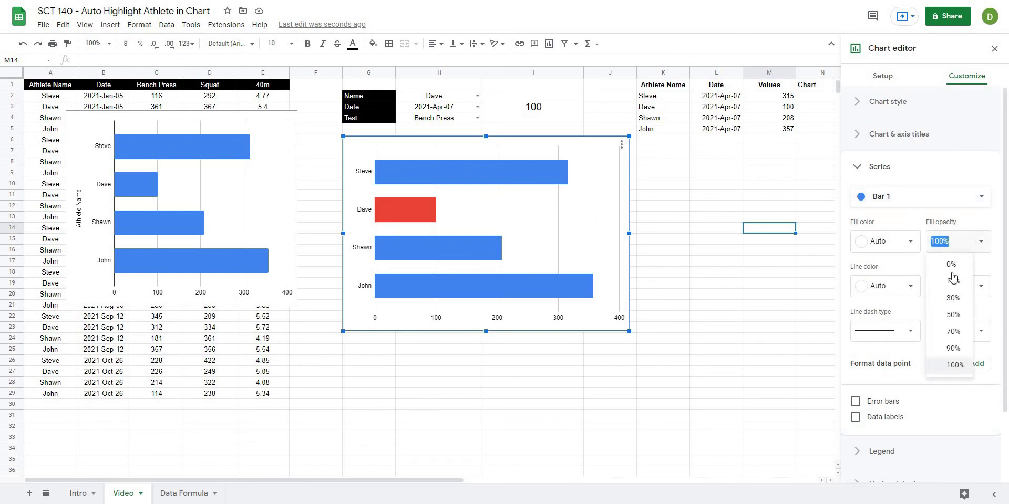
left_click(950, 333)
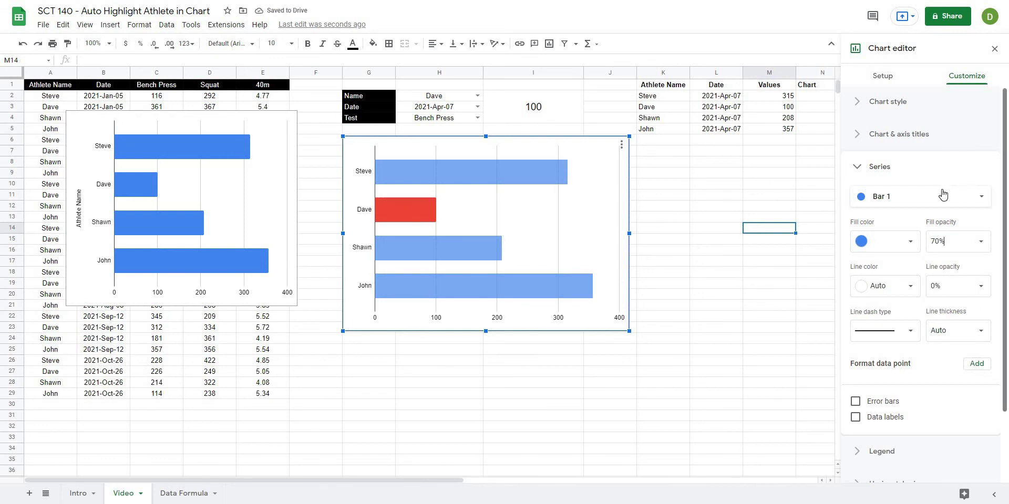
Give the Bar 2 highlight series a bright red fill
left_click(980, 197)
left_click(876, 212)
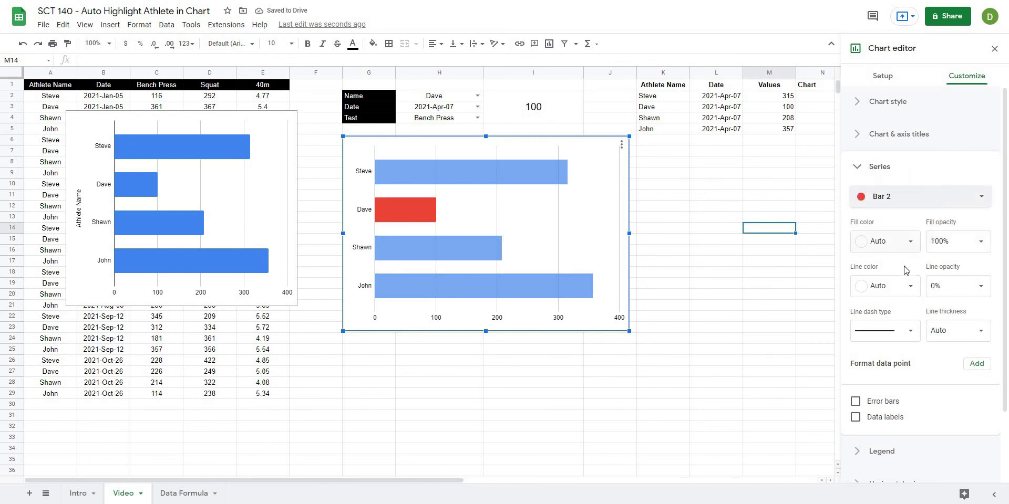
left_click(912, 244)
left_click(873, 346)
left_click(716, 295)
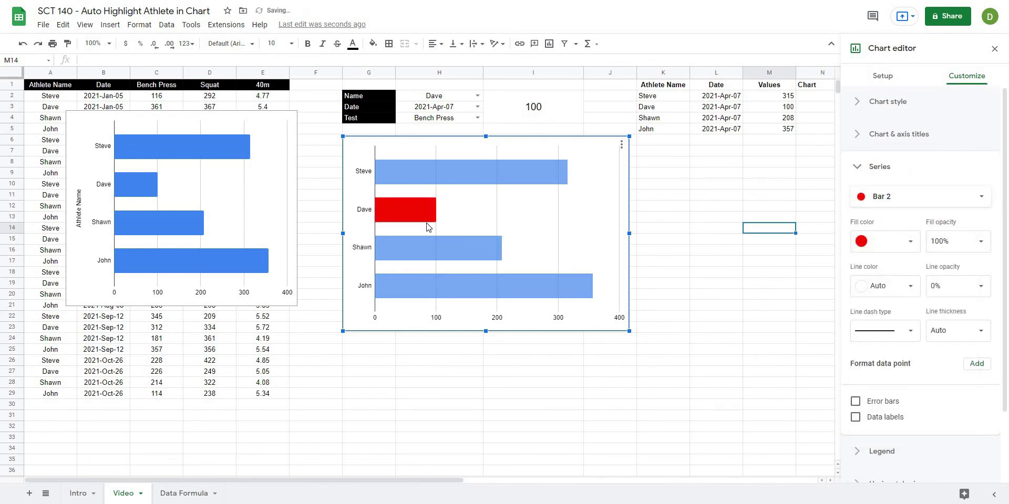
Delete the old plain bar chart covering the data table
left_click(287, 152)
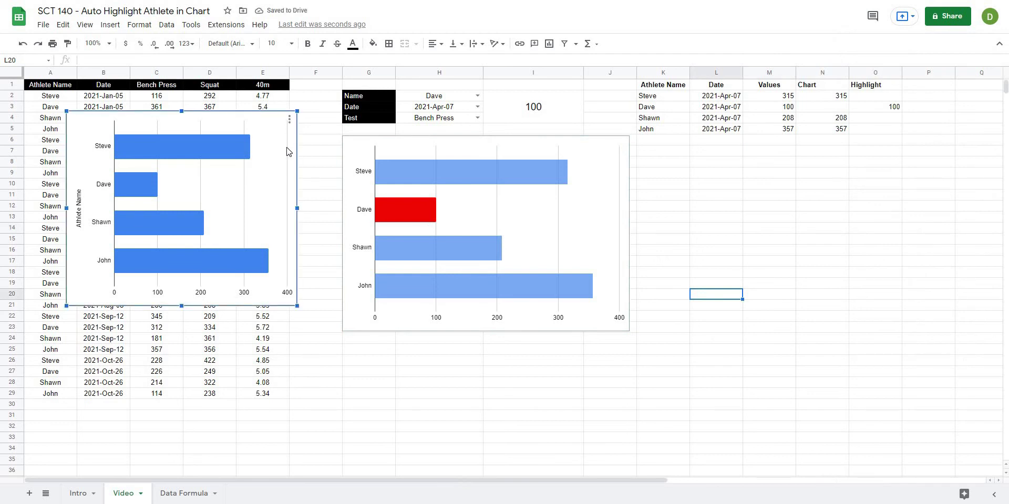
key("Delete")
key("Up")
key("Up")
key("Up")
key("Up")
key("Up")
key("Up")
key("Right")
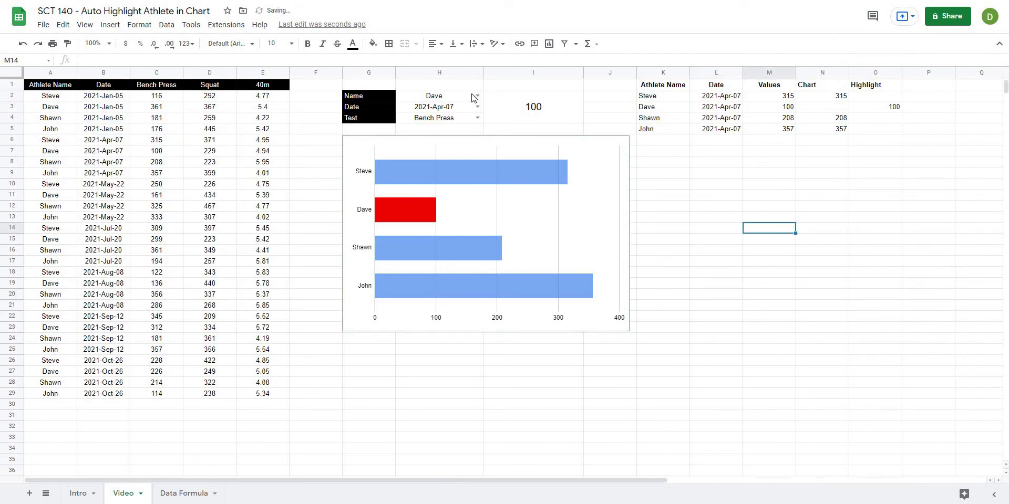
Try John and Dave as athlete and Squat and Bench Press as test
left_click(473, 97)
left_click(476, 96)
left_click(436, 151)
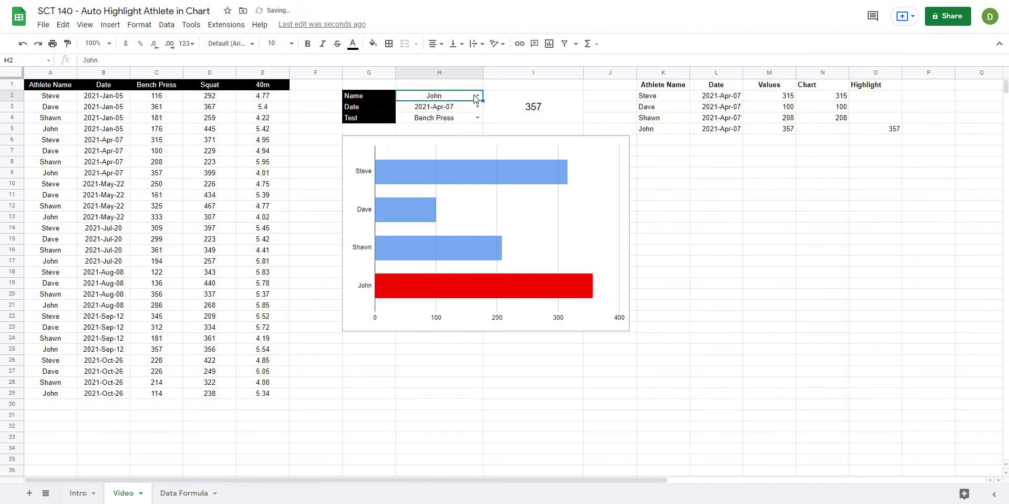
left_click(474, 97)
left_click(464, 124)
left_click(477, 117)
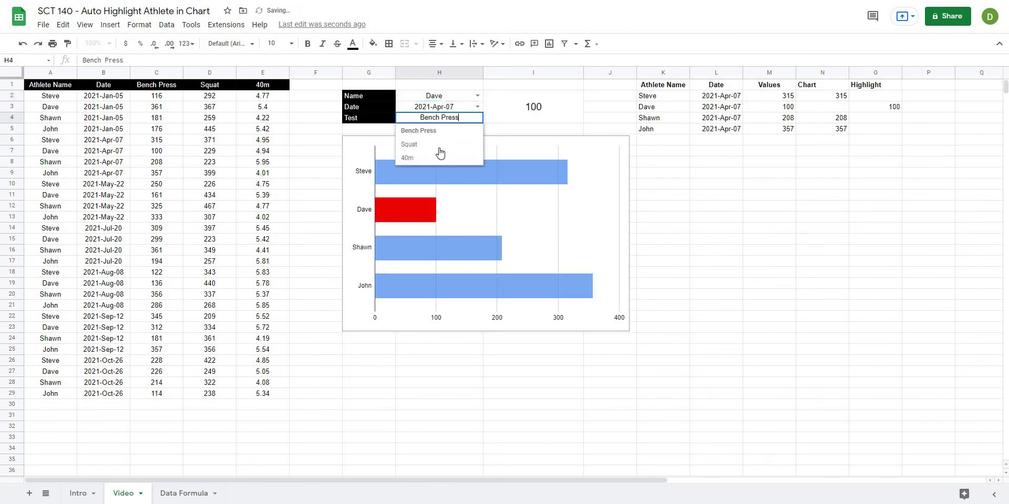
left_click(458, 145)
left_click(452, 122)
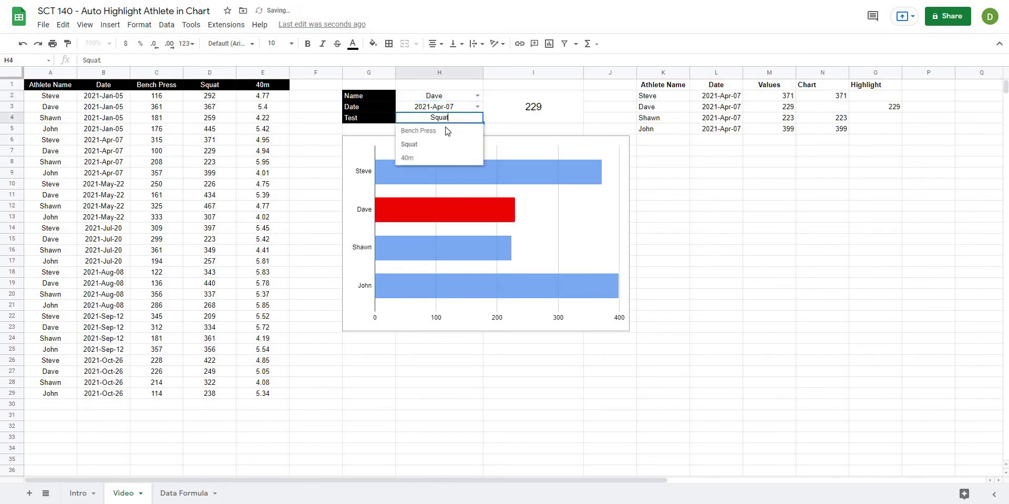
left_click(446, 131)
left_click(770, 217)
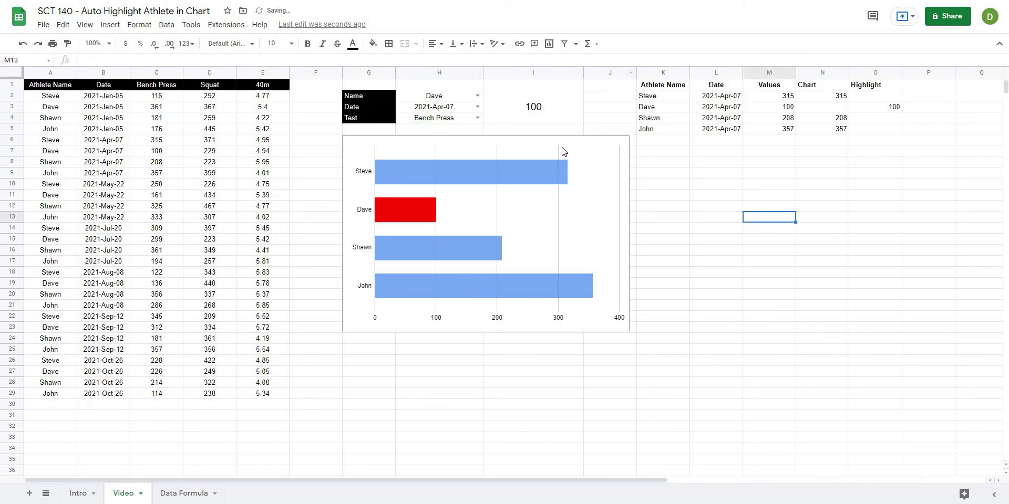
Hide the helper columns K through O
left_click(660, 73)
left_click_drag(774, 63, 865, 63)
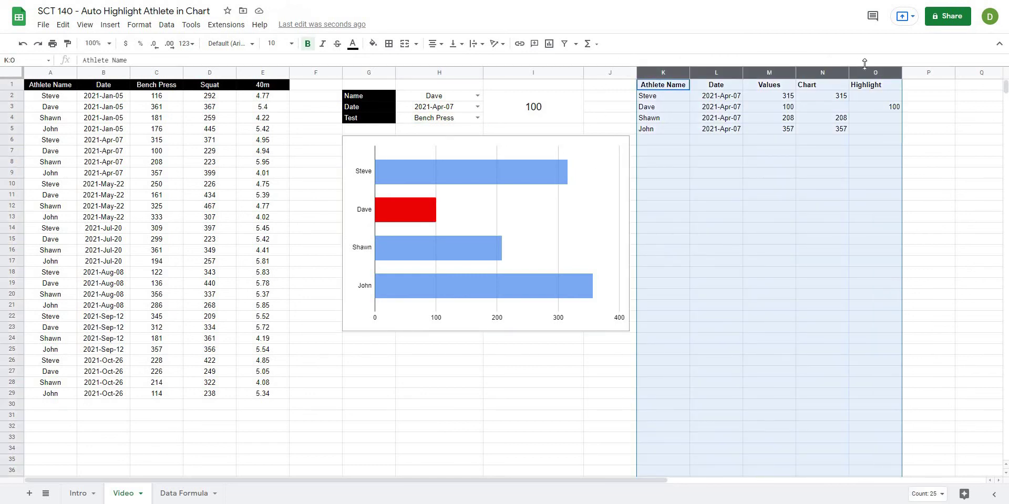
right_click(721, 74)
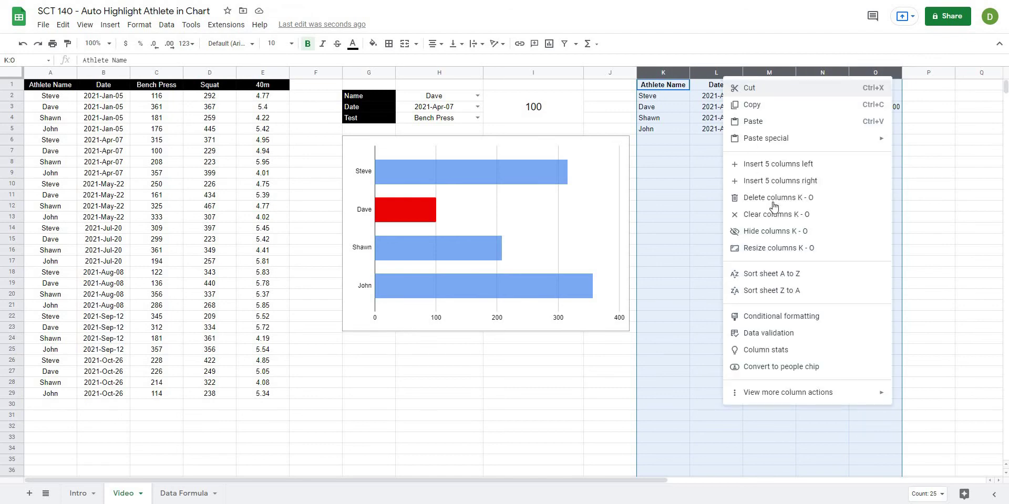
key("Return")
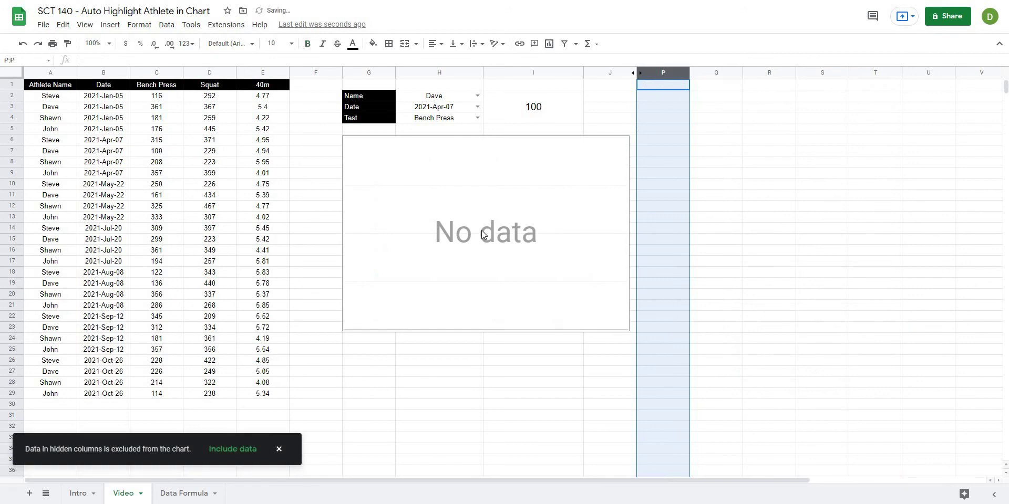
Turn on Include hidden / filtered data so the chart shows its bars again
left_click(376, 151)
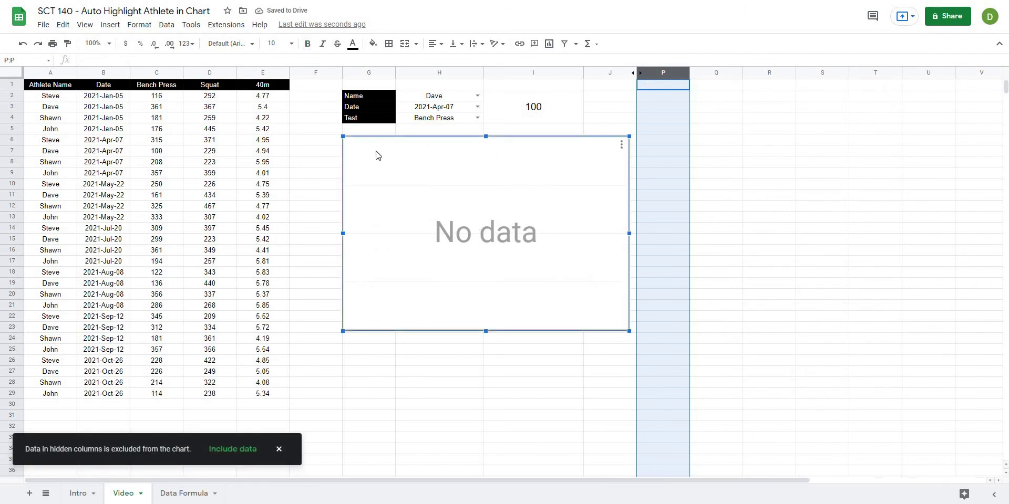
double_click(376, 156)
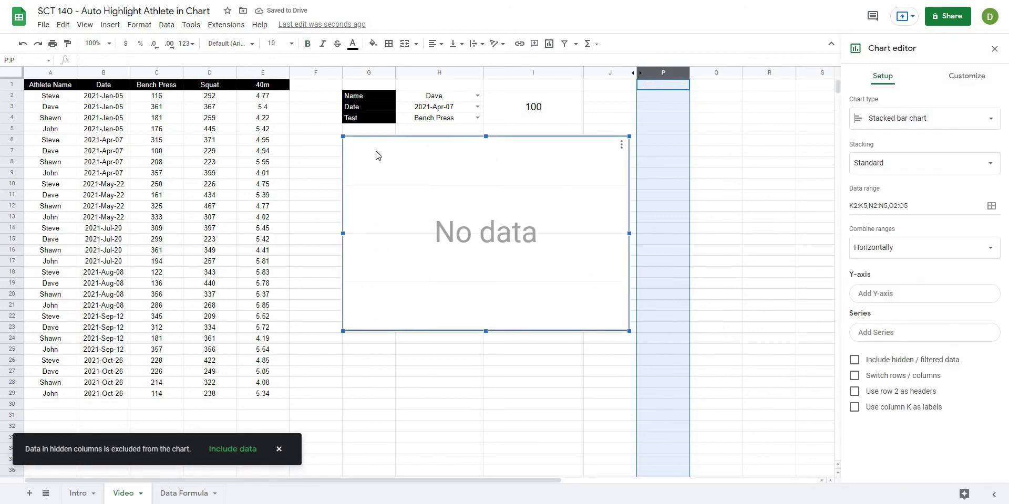
left_click(855, 360)
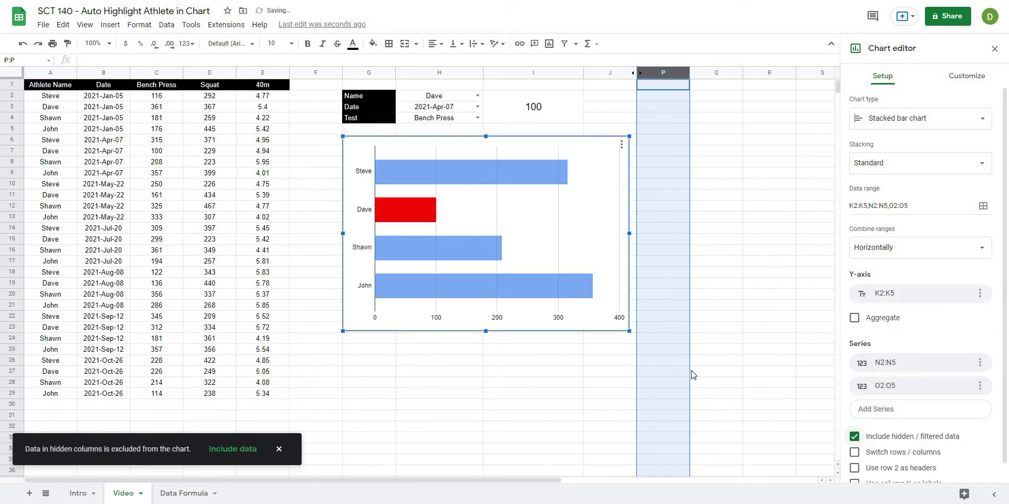
left_click(715, 151)
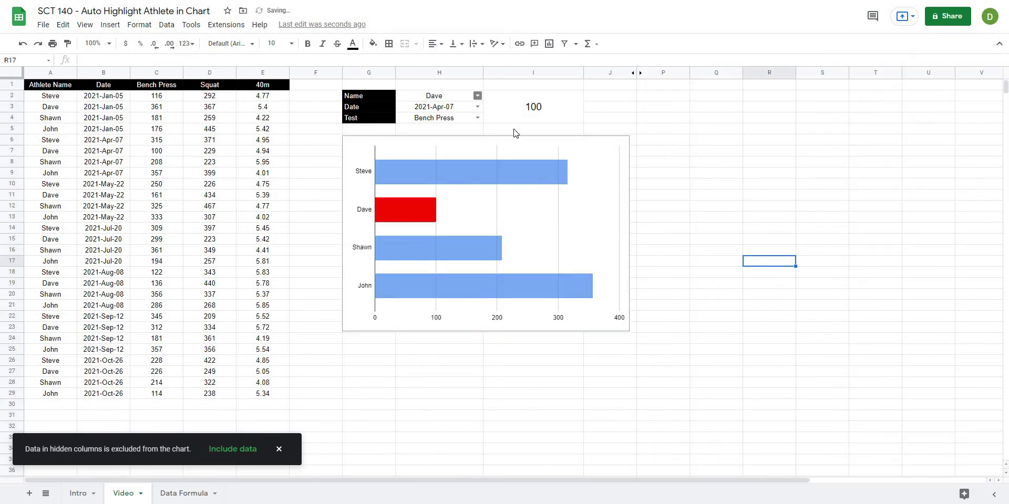
Pick Steve in H2, 2021-Jul-20 in H3 and 40m in H4, returning 5.45
left_click(477, 96)
left_click(452, 136)
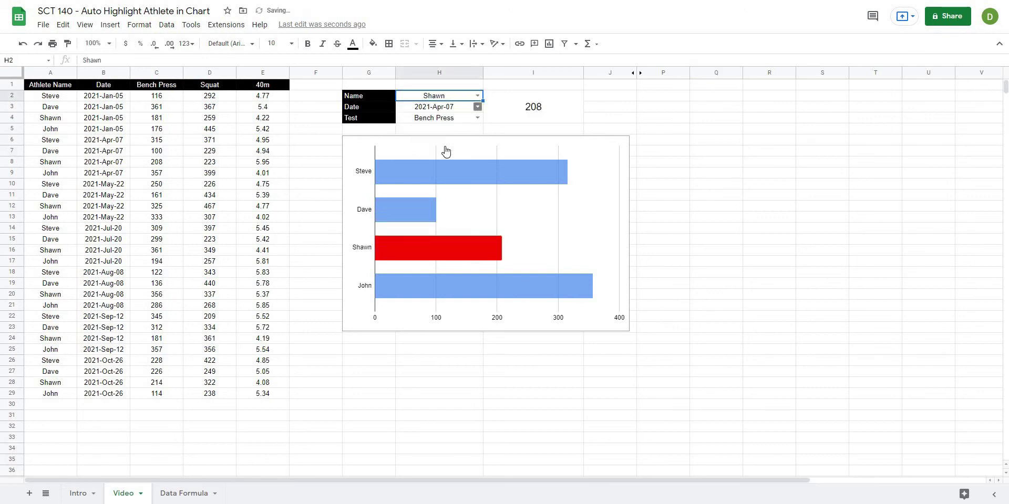
left_click(477, 107)
left_click(446, 163)
left_click(477, 118)
left_click(415, 158)
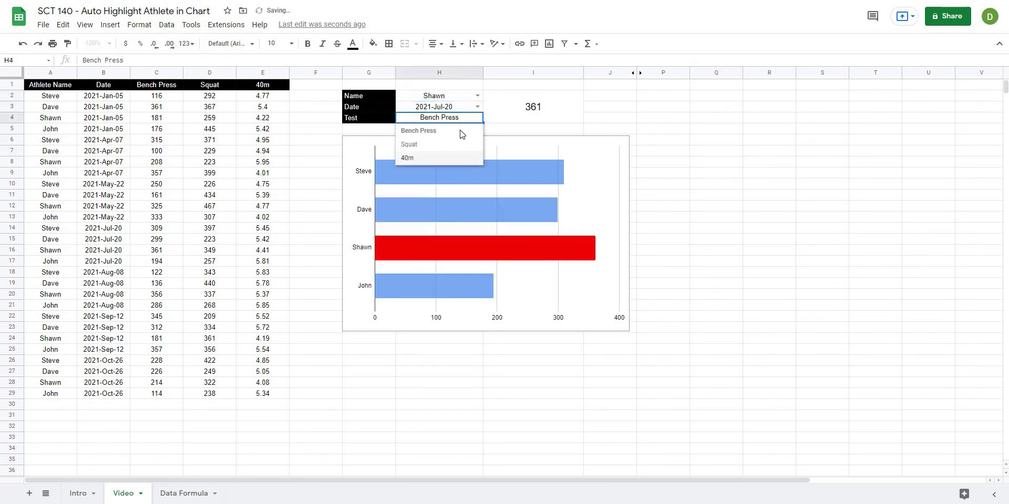
left_click(477, 96)
key("Up")
key("Up")
key("Return")
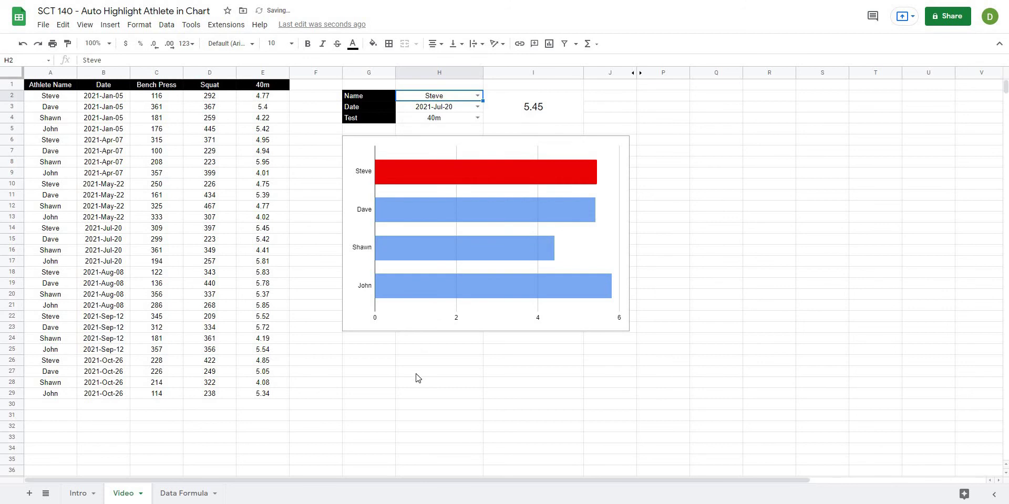
left_click(416, 376)
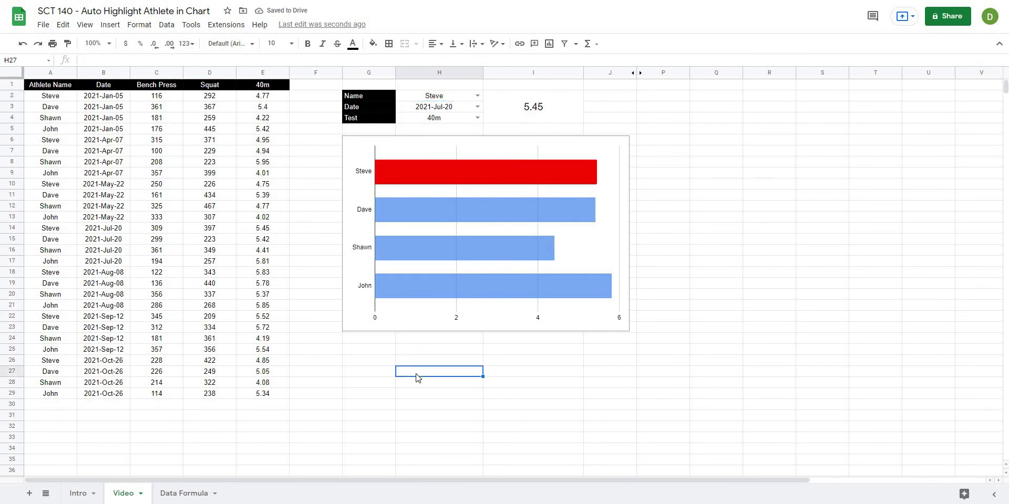